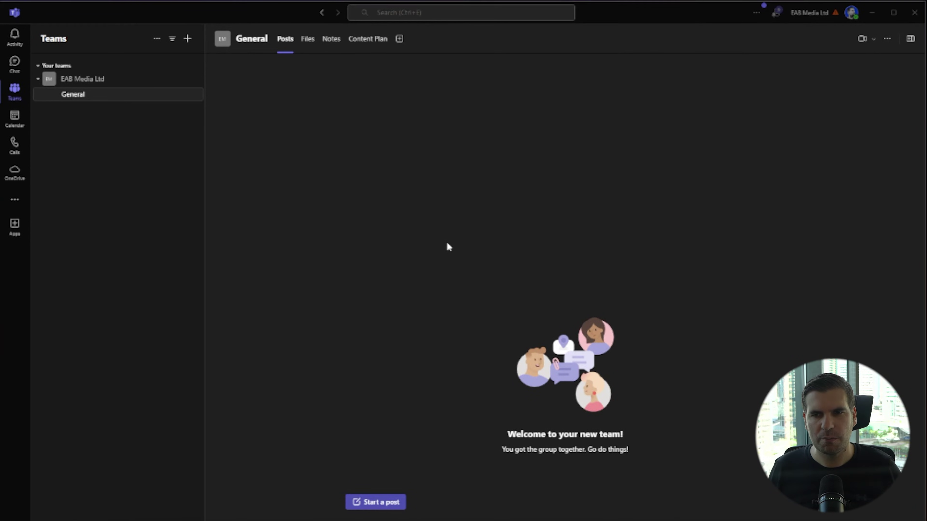
View the team's Content Plan in Teams and open the Content Plan list from the EAB Media Ltd SharePoint site contents.
left_click(365, 40)
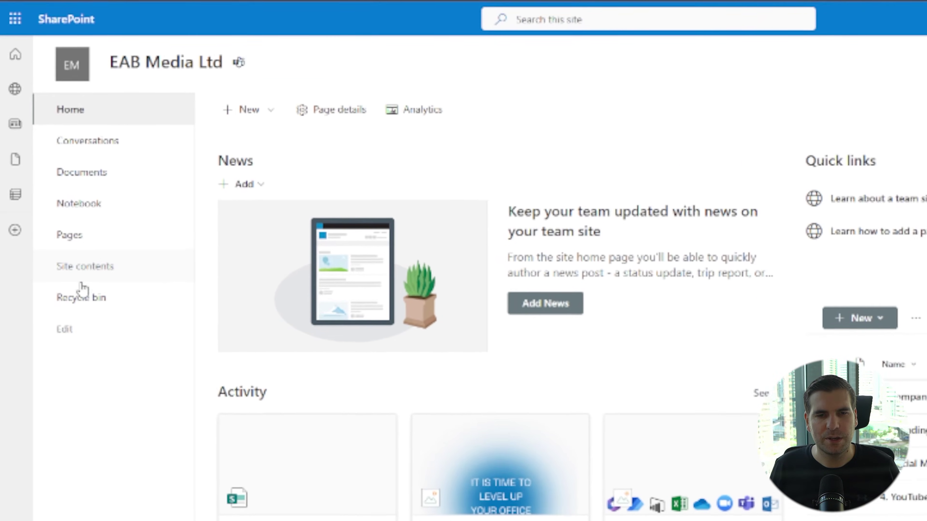
left_click(82, 274)
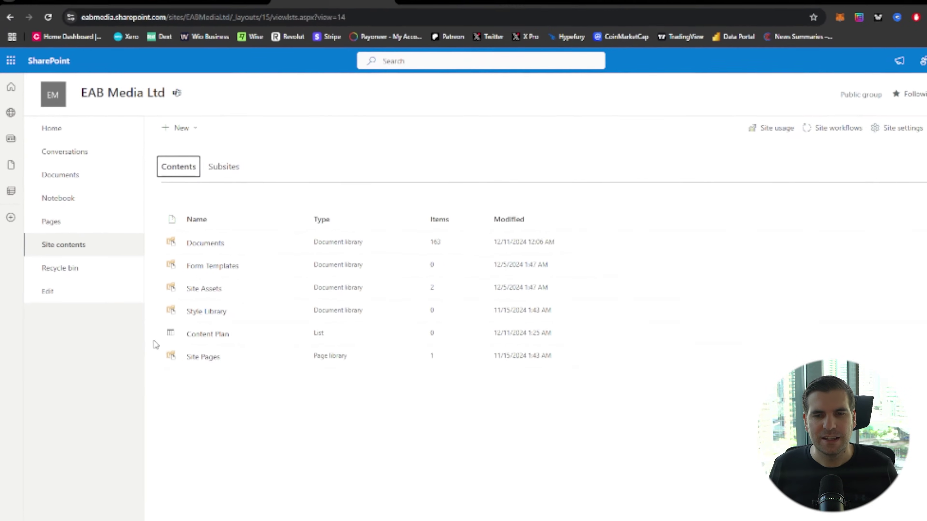
left_click(205, 335)
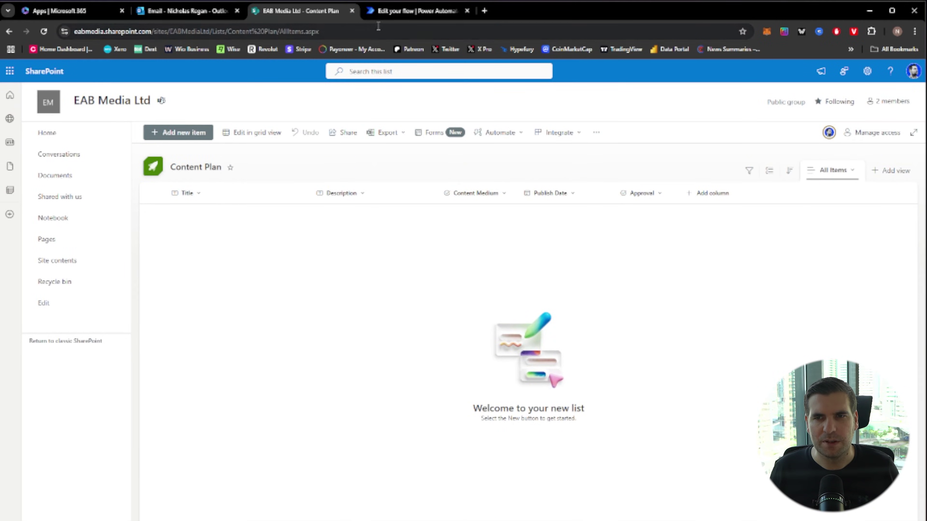
Switch to Power Automate, leave the open flow and start building a new automated cloud flow.
left_click(402, 12)
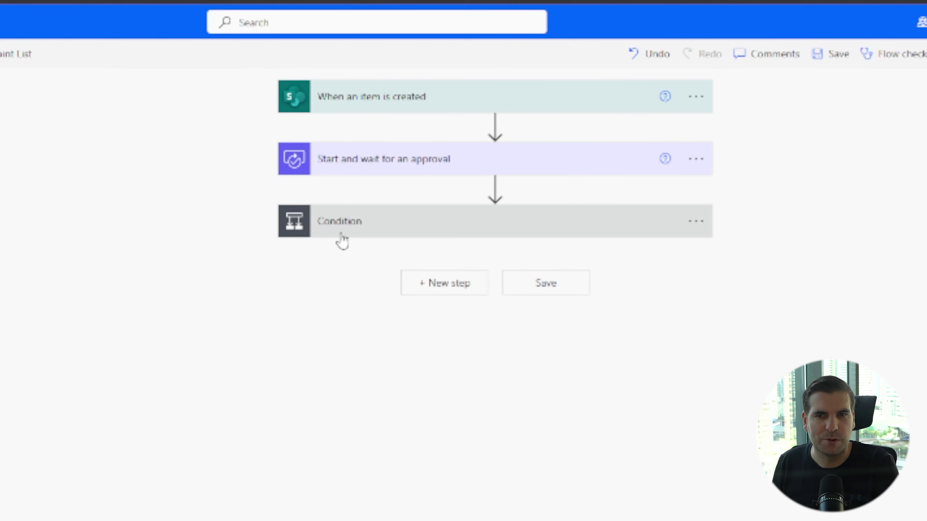
left_click(16, 70)
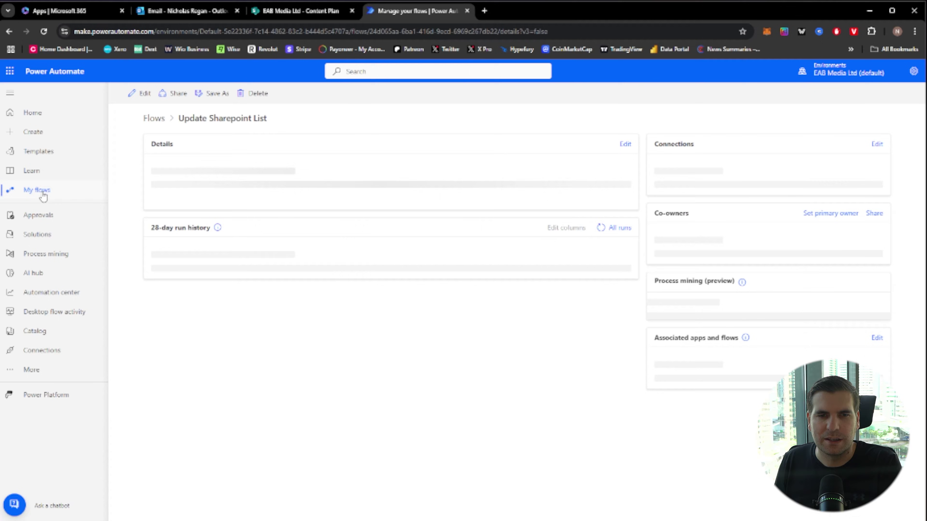
left_click(33, 132)
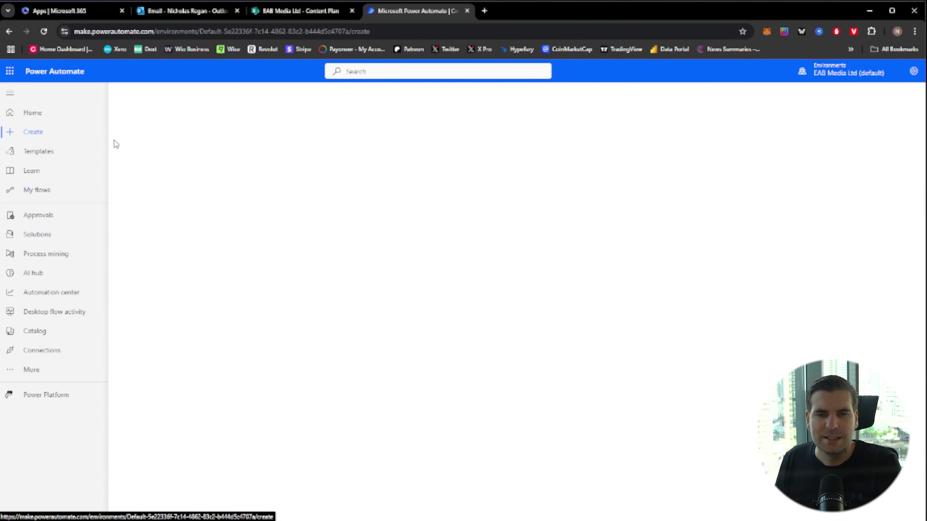
left_click(189, 188)
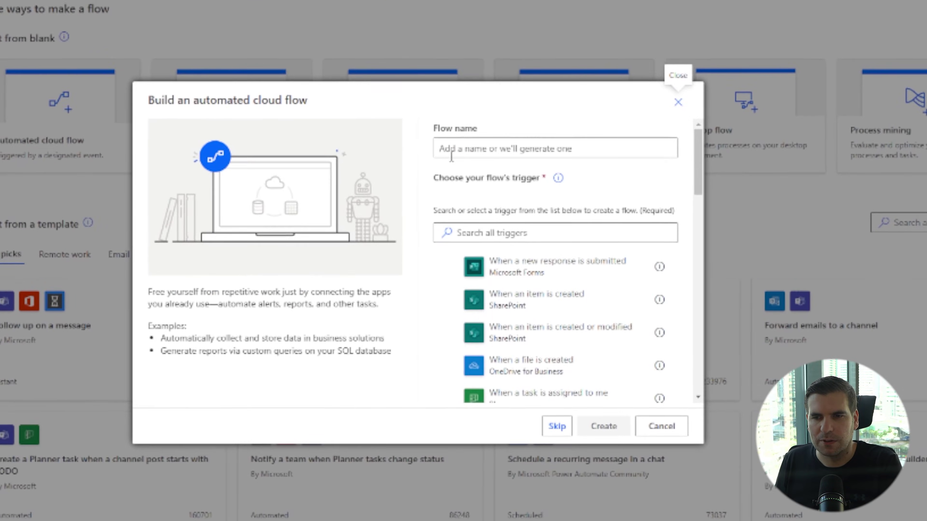
Name the flow Update List and create it with the SharePoint trigger When an item is created.
left_click(497, 207)
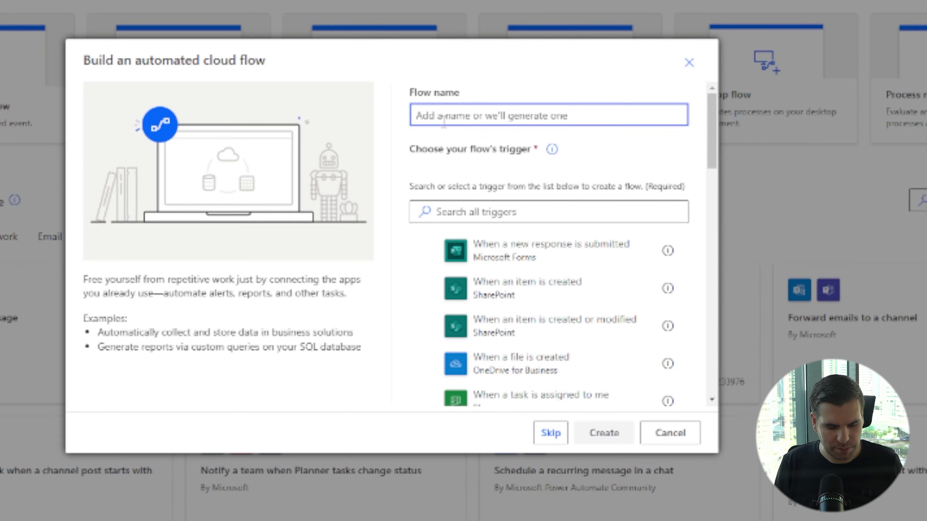
type("Up")
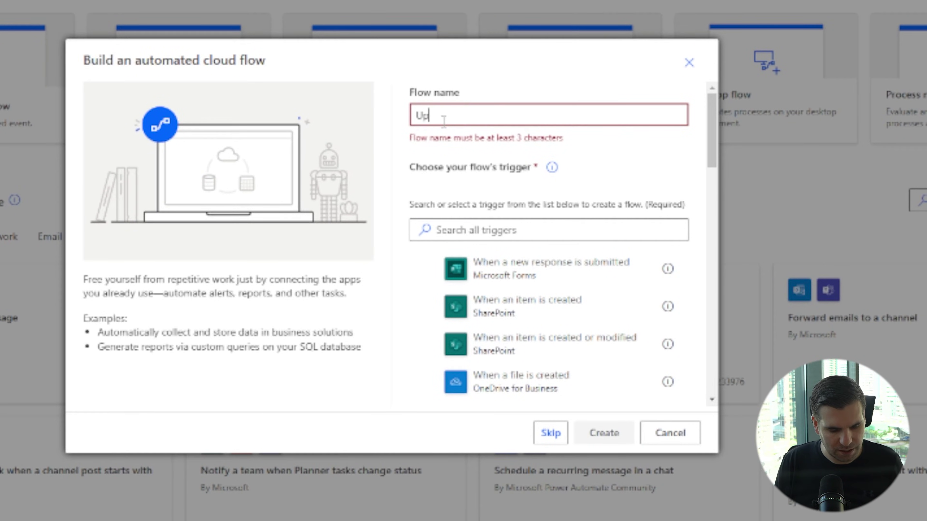
type("date List")
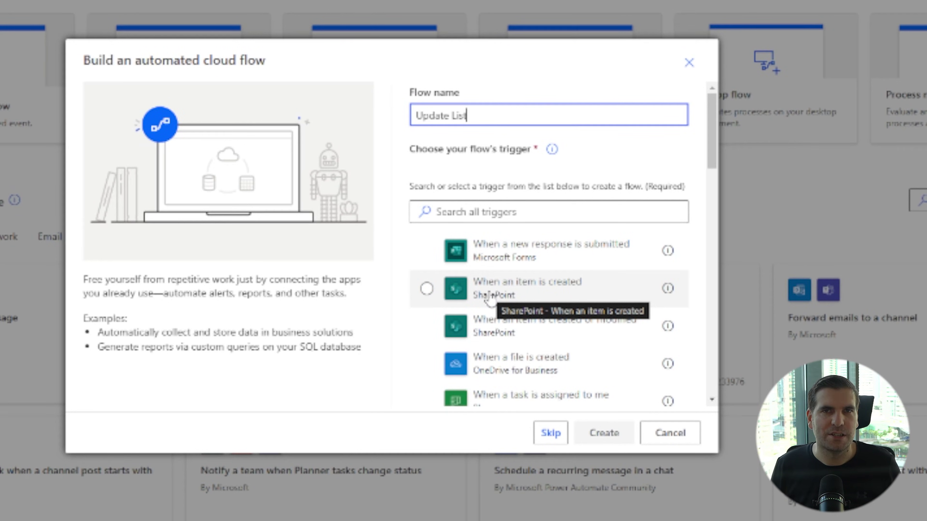
left_click(427, 290)
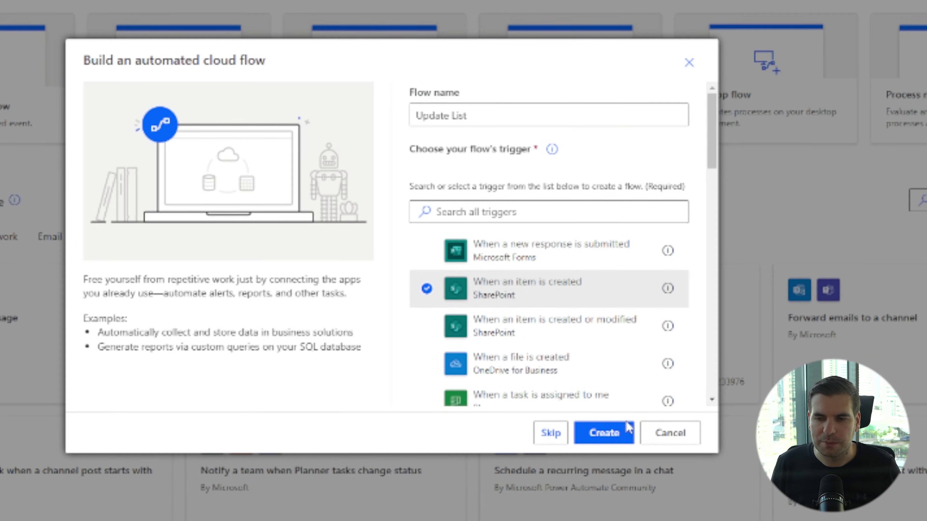
left_click(606, 432)
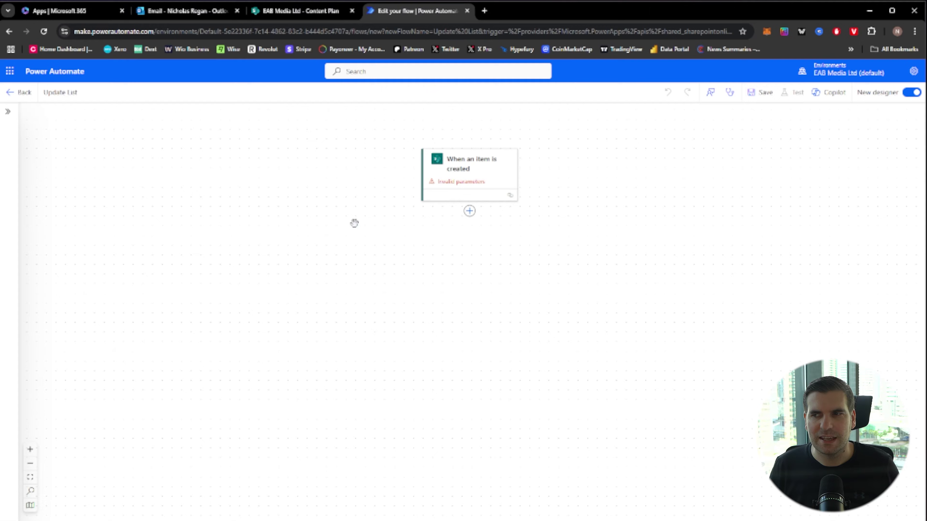
Switch the flow from the new designer to the classic designer without saving.
left_click_drag(514, 312, 574, 271)
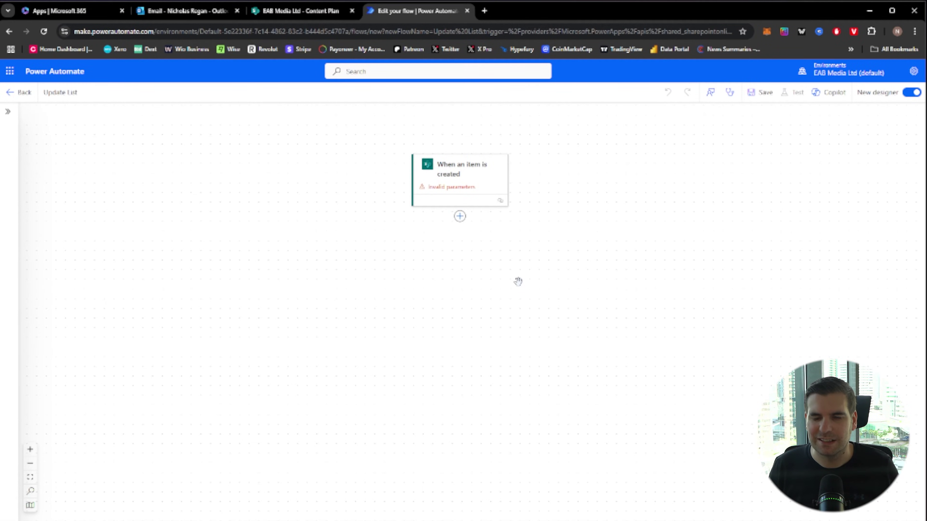
mouse_move(517, 279)
left_mouse_down()
mouse_move(520, 257)
mouse_move(515, 273)
left_mouse_up()
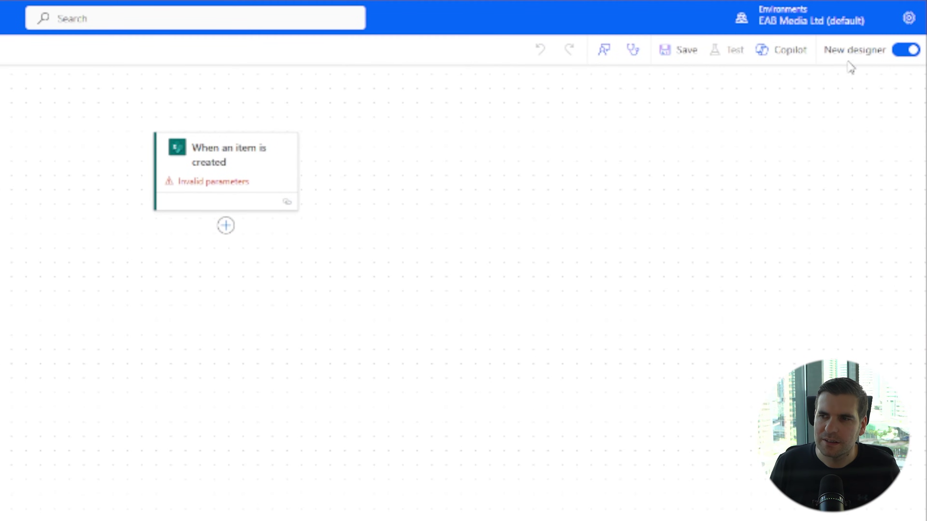
left_click(906, 51)
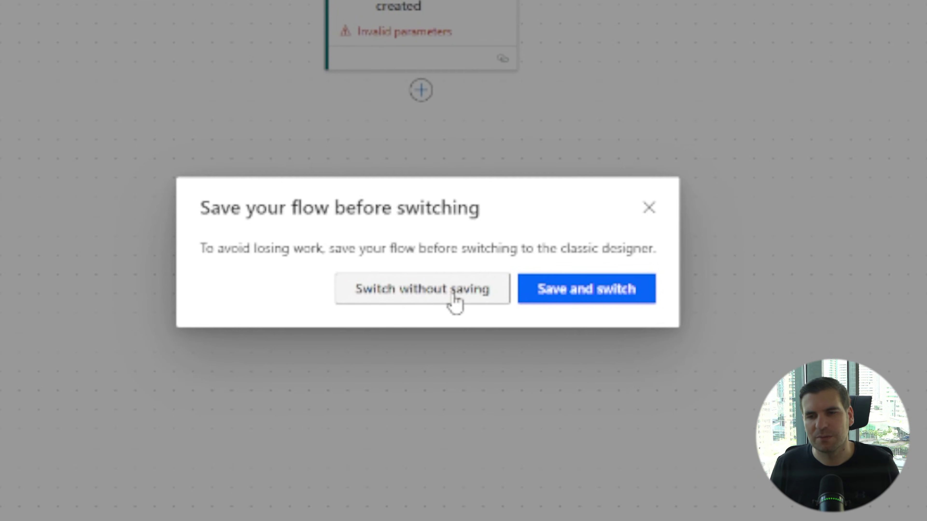
left_click(455, 302)
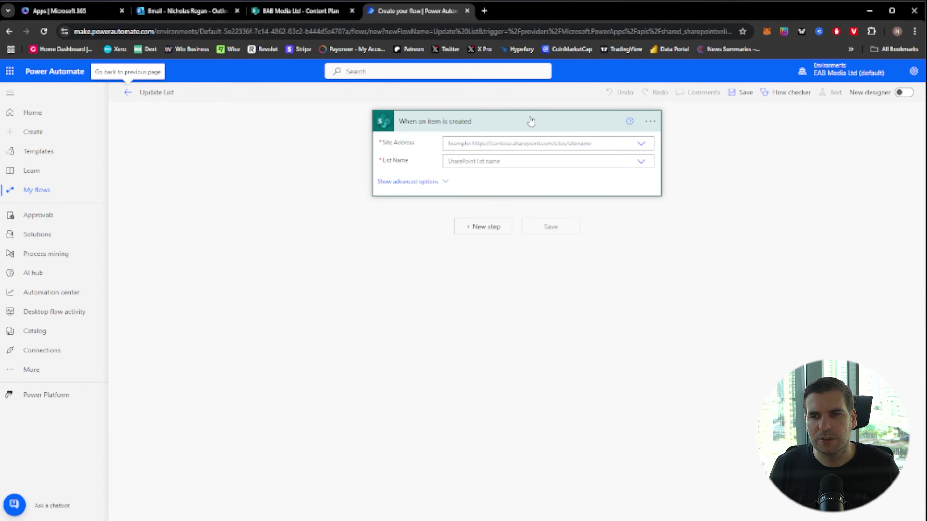
Set the trigger's site address to the EAB Media Ltd site and its list name to Content Plan.
left_click(526, 126)
left_click(523, 127)
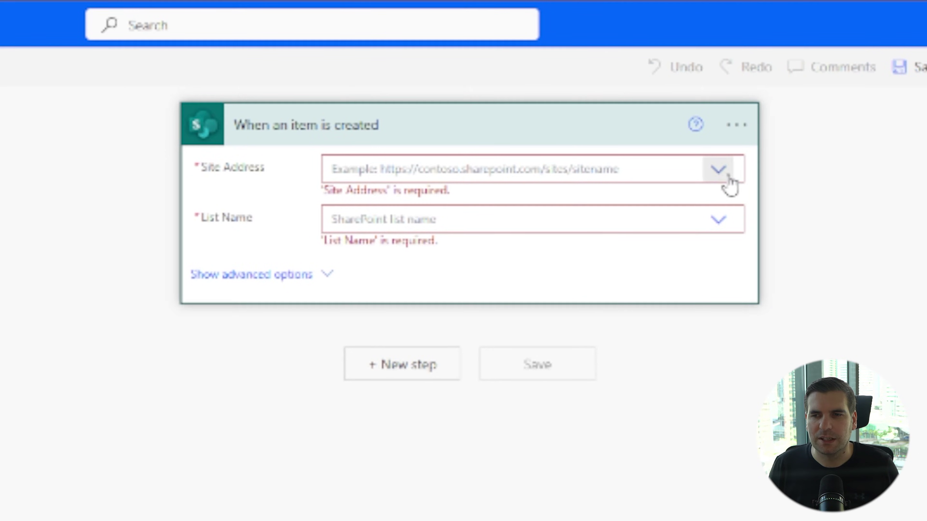
left_click(721, 172)
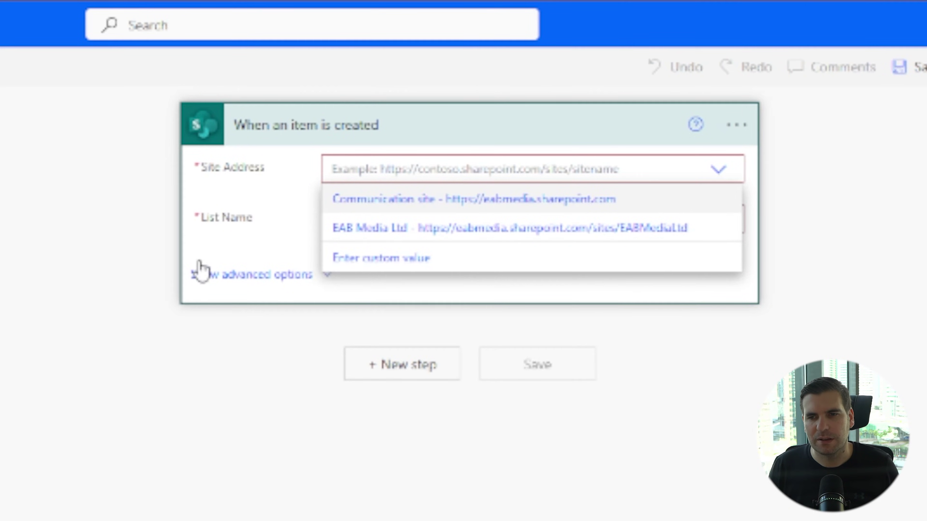
left_click(349, 230)
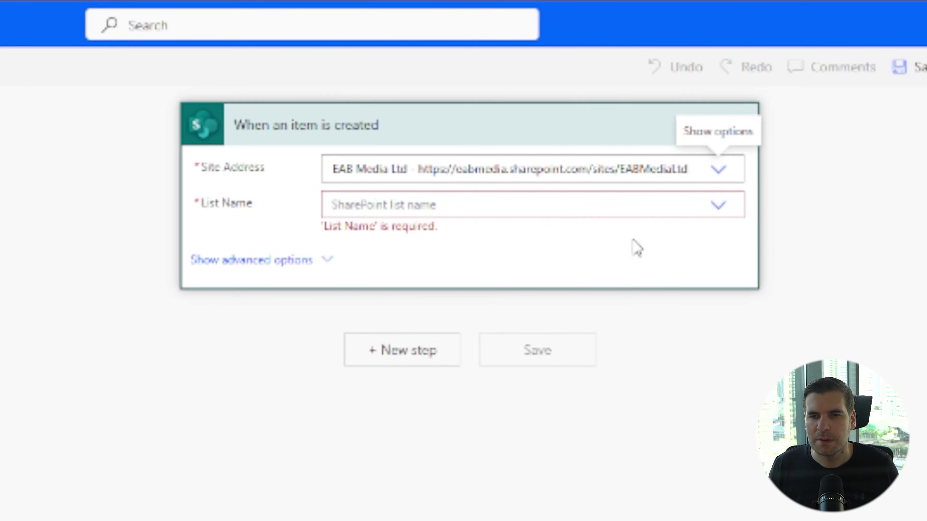
left_click(718, 212)
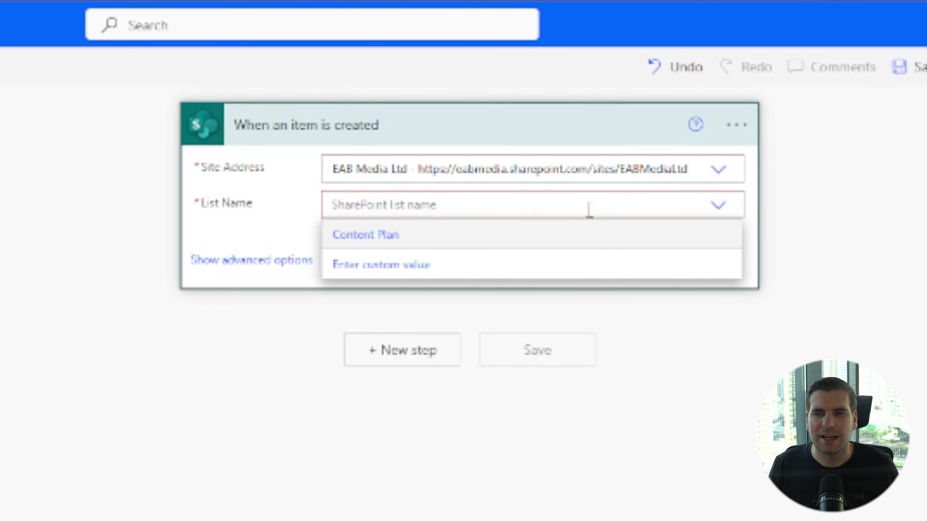
left_click(362, 236)
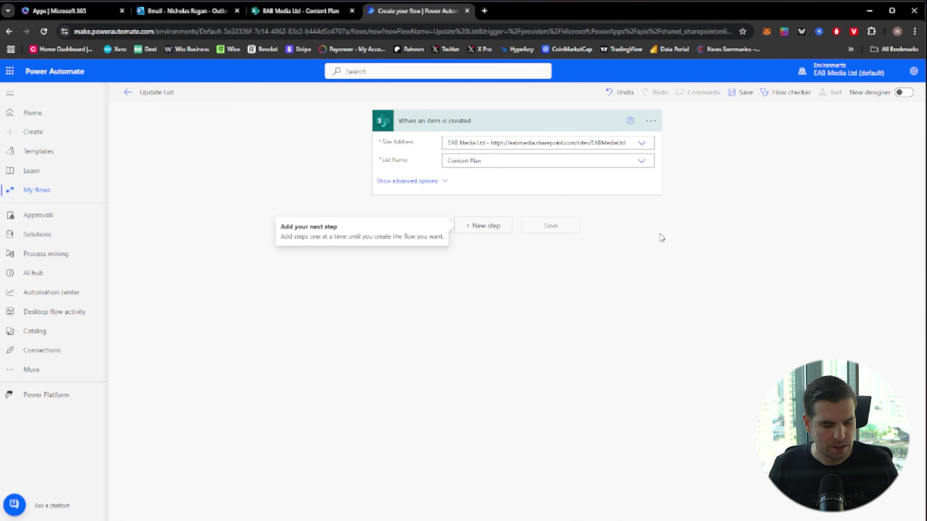
Add a Start and wait for an approval action with the approval type Approve/Reject - First to respond.
left_click(480, 225)
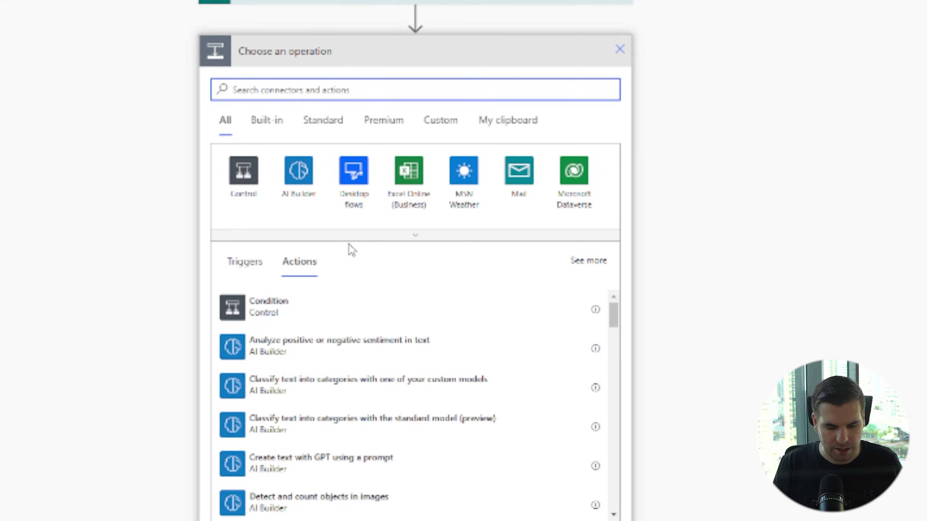
type("appro")
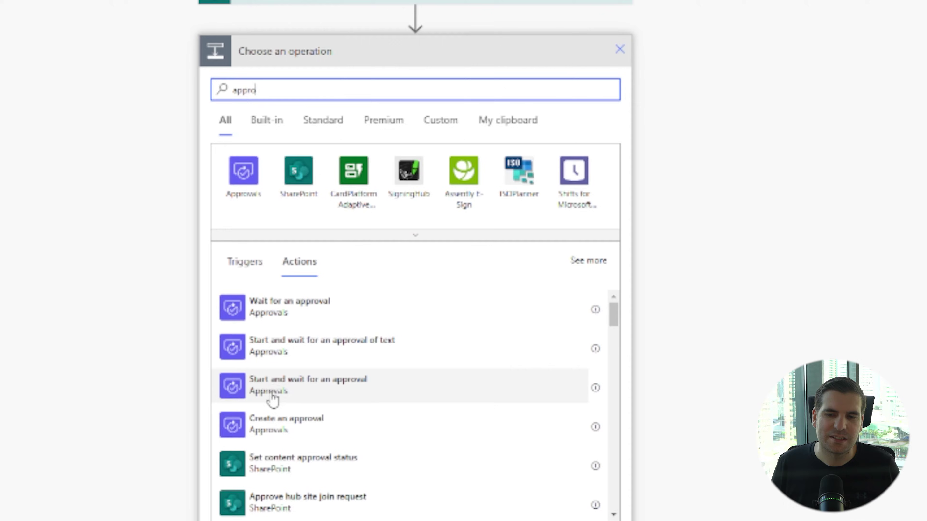
left_click(385, 384)
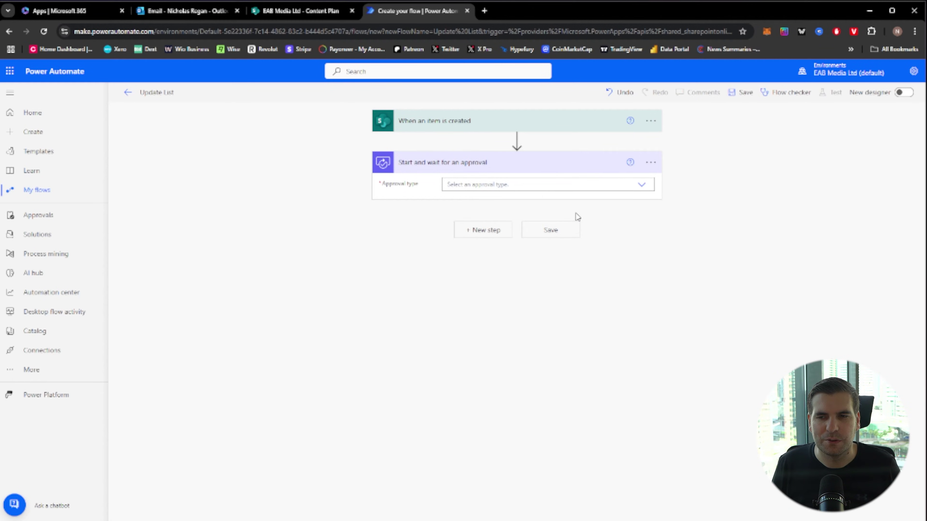
left_click(620, 187)
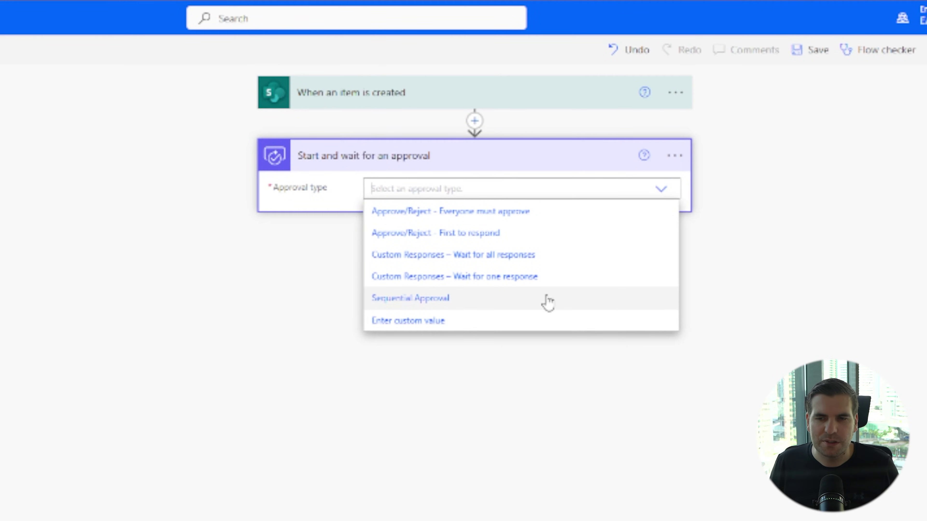
left_click(495, 237)
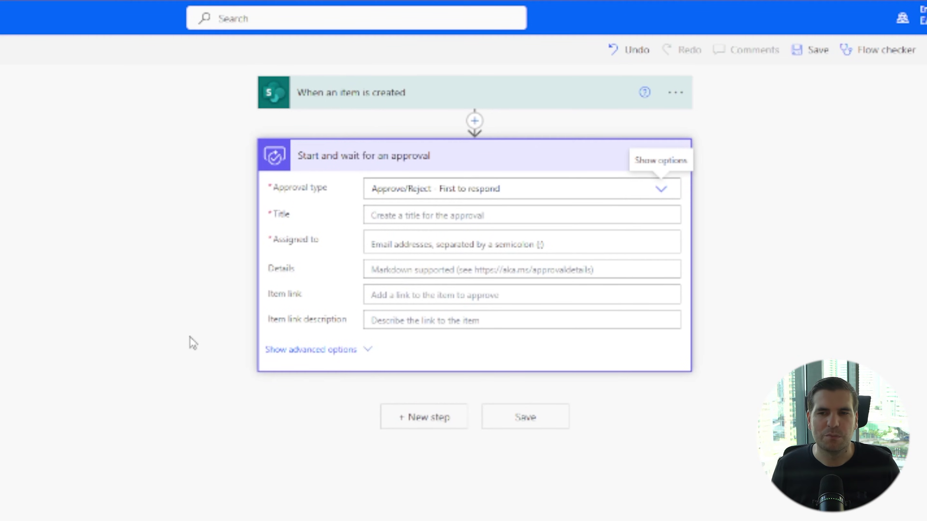
Title the approval "Content That needs approving".
left_click(405, 220)
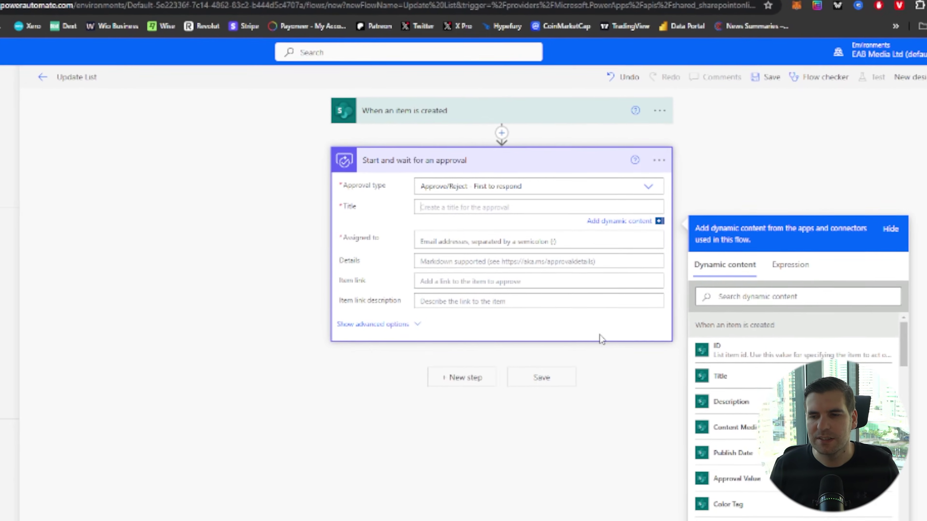
scroll(759, 457, "down", 5)
scroll(771, 450, "up", 5)
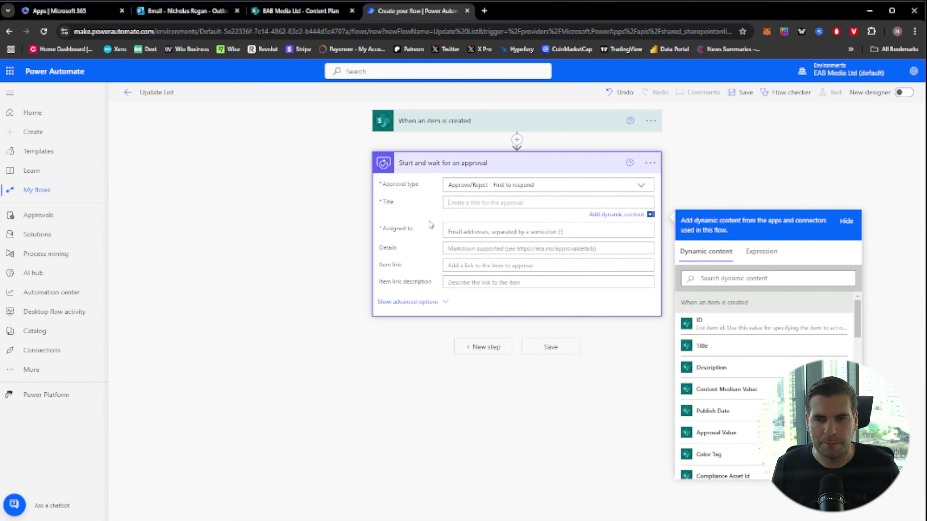
type("C")
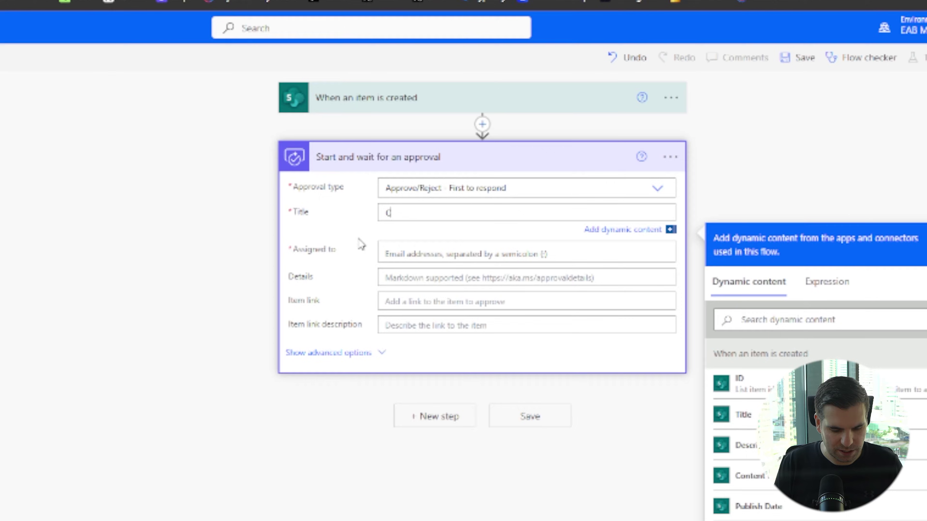
type("ontent I")
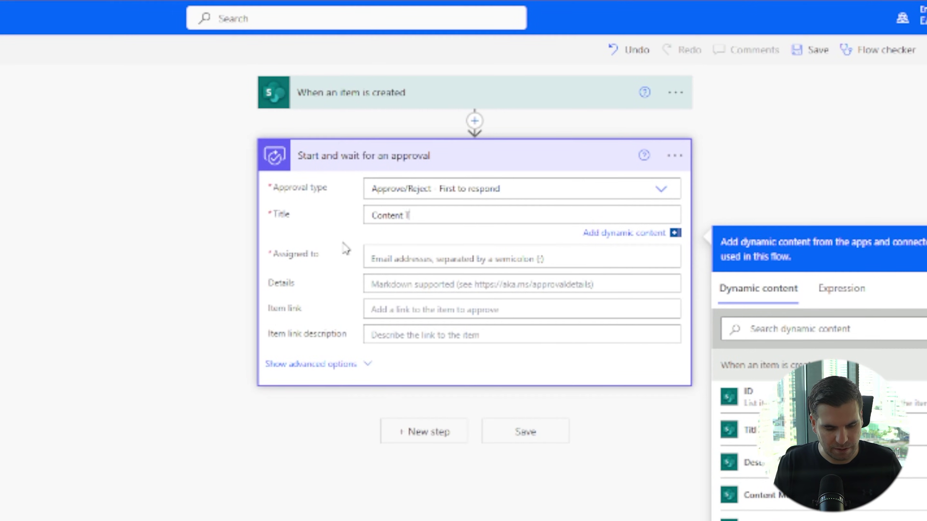
type("hat need")
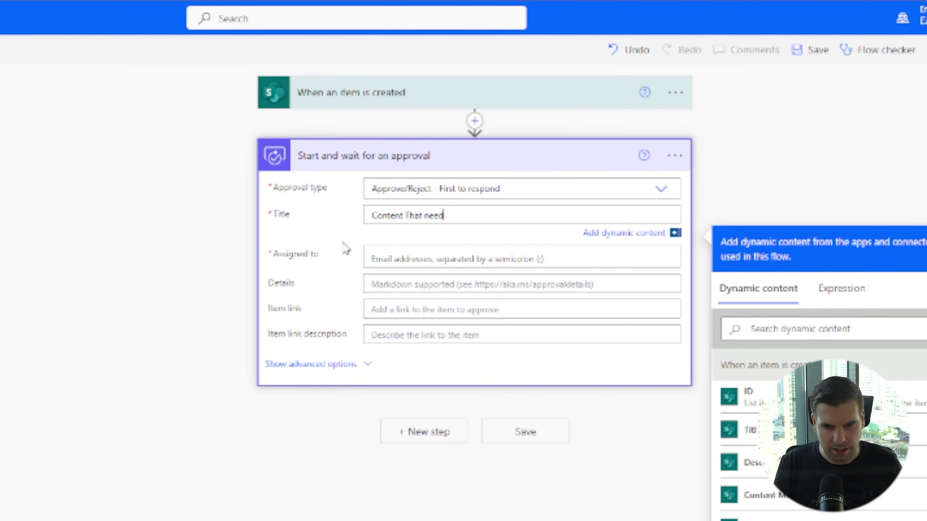
type("s approv")
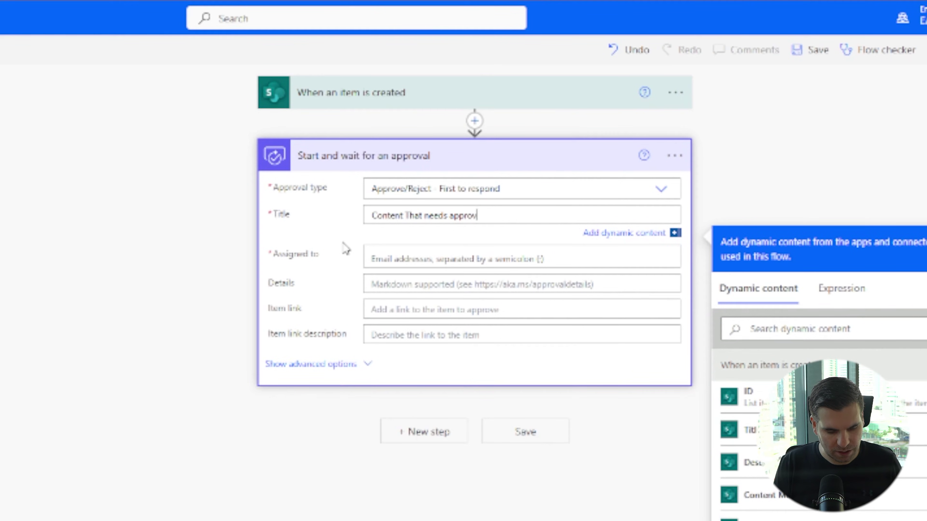
type("ing")
Assign the approval to the suggested approver by entering their name.
left_click(375, 259)
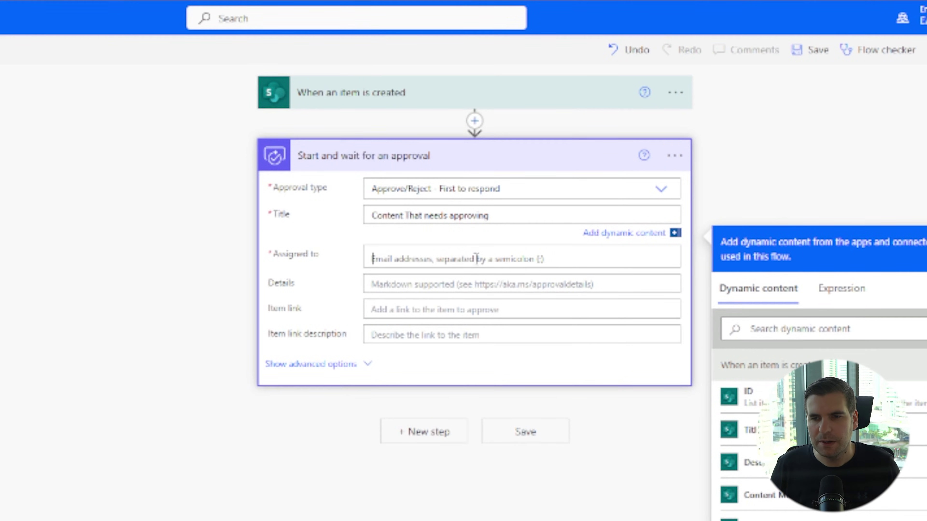
type("nick")
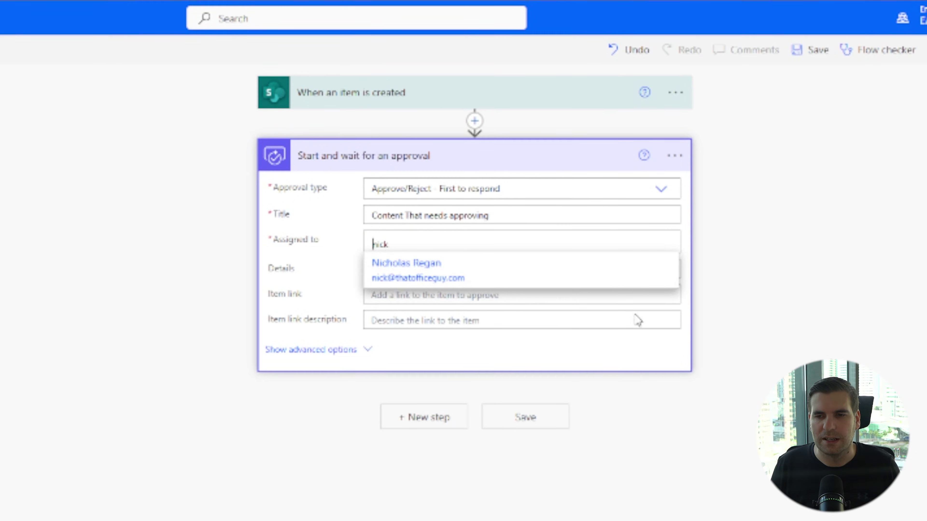
key("Return")
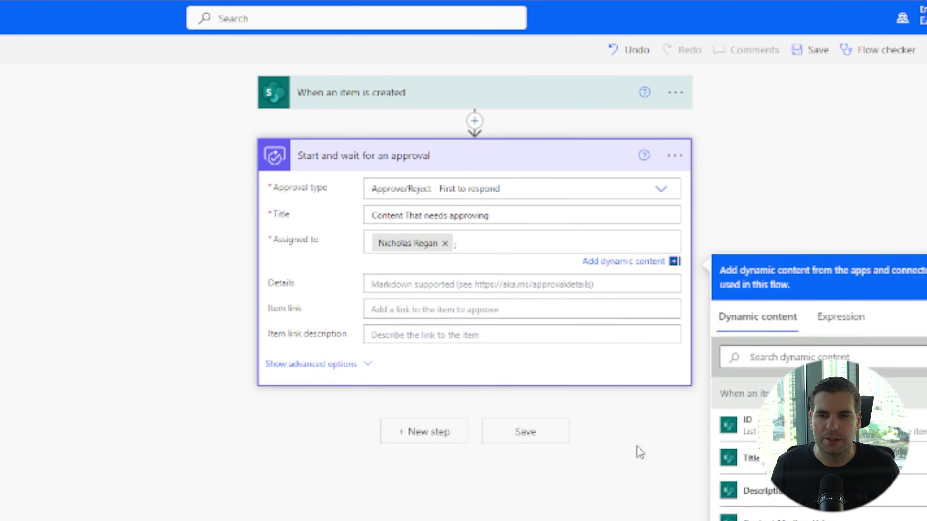
Fill the approval's Details with the list item's Title and Description dynamic values, and collapse the approval action.
left_click(402, 289)
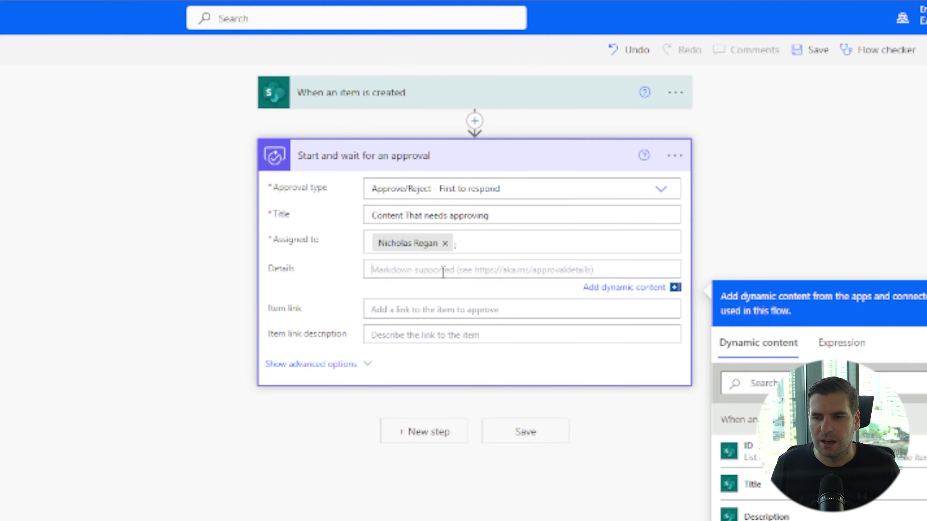
left_click(753, 485)
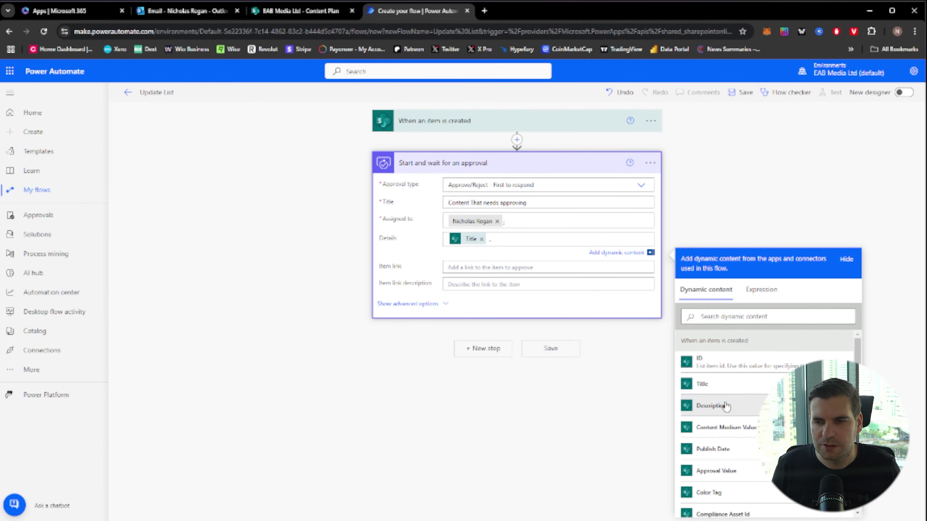
left_click(726, 406)
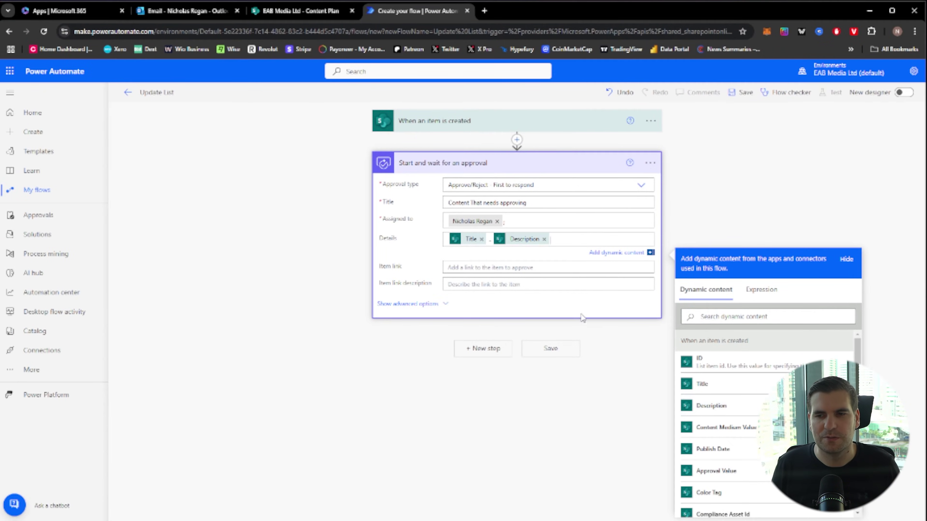
left_click(407, 354)
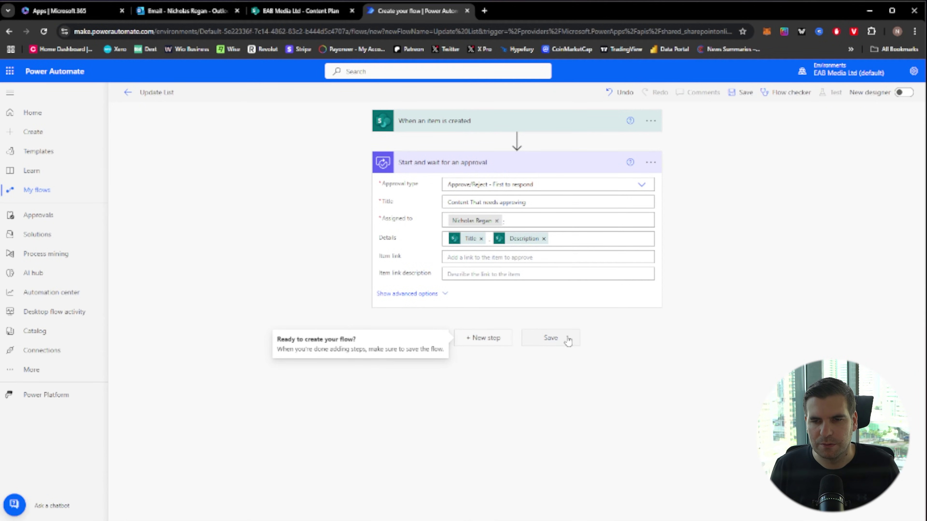
left_click(557, 165)
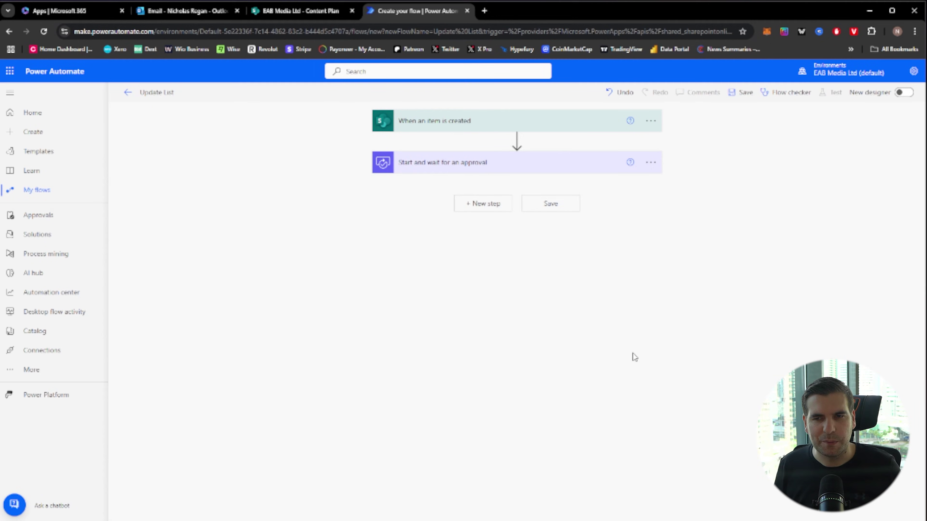
Add a Condition control as a new step after the approval action.
mouse_move(517, 144)
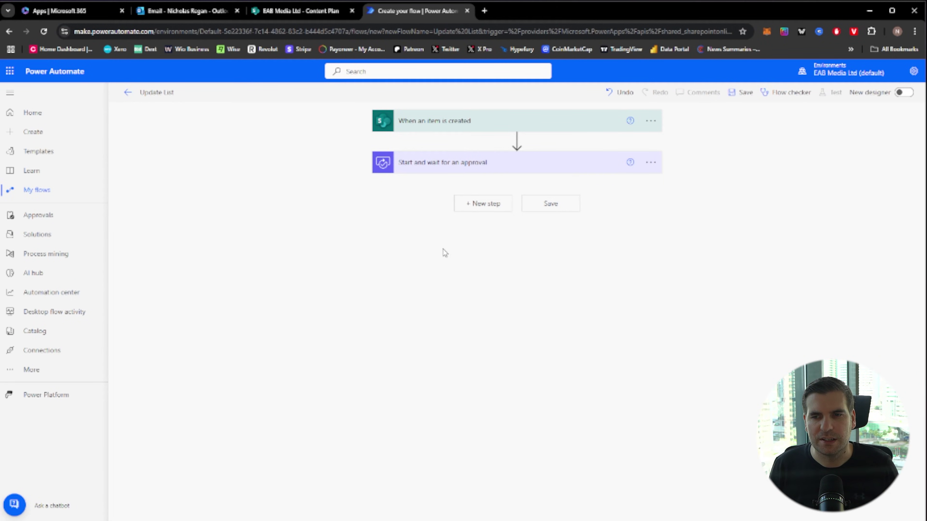
left_click(477, 205)
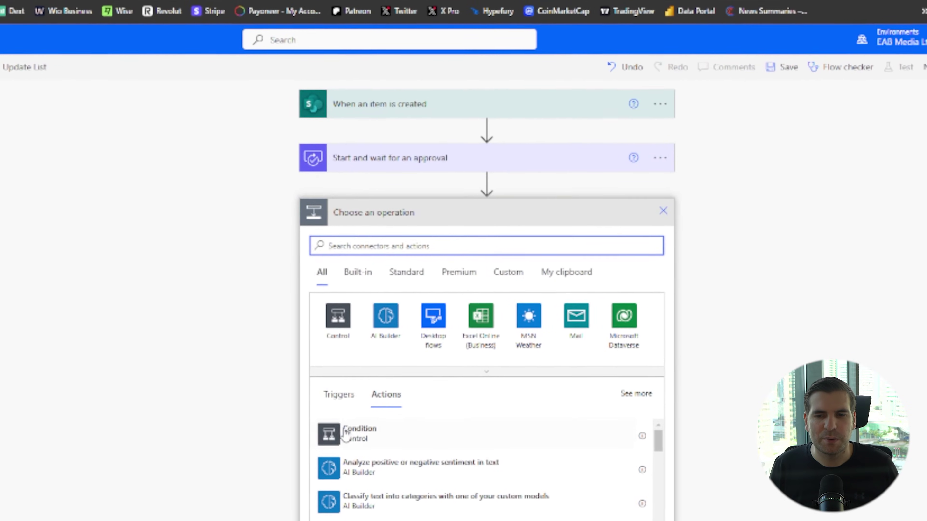
left_click(346, 434)
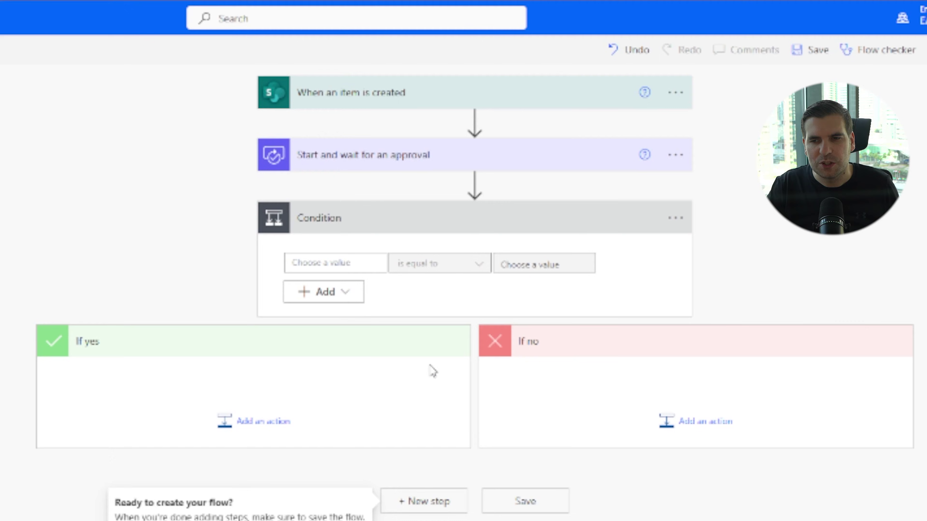
Set the condition to check that the approval's Outcome is equal to "Approved".
left_click(335, 262)
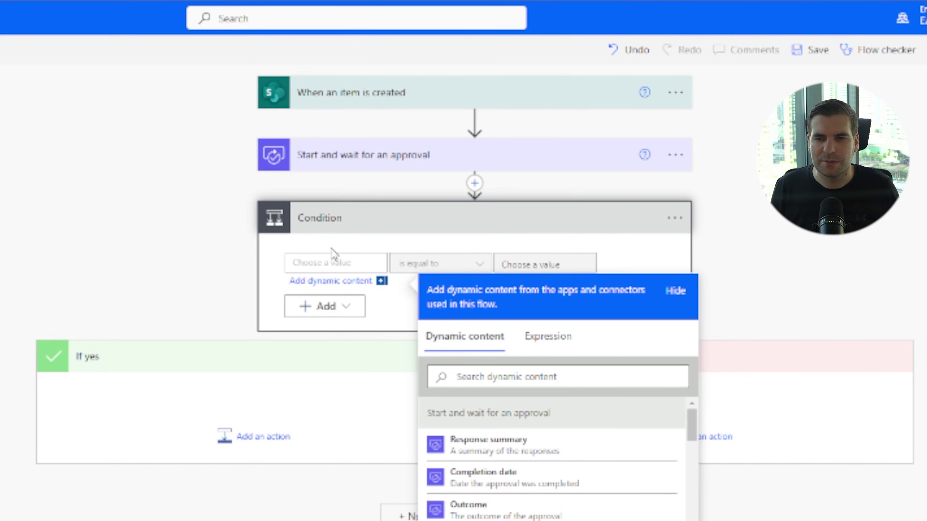
left_click(479, 517)
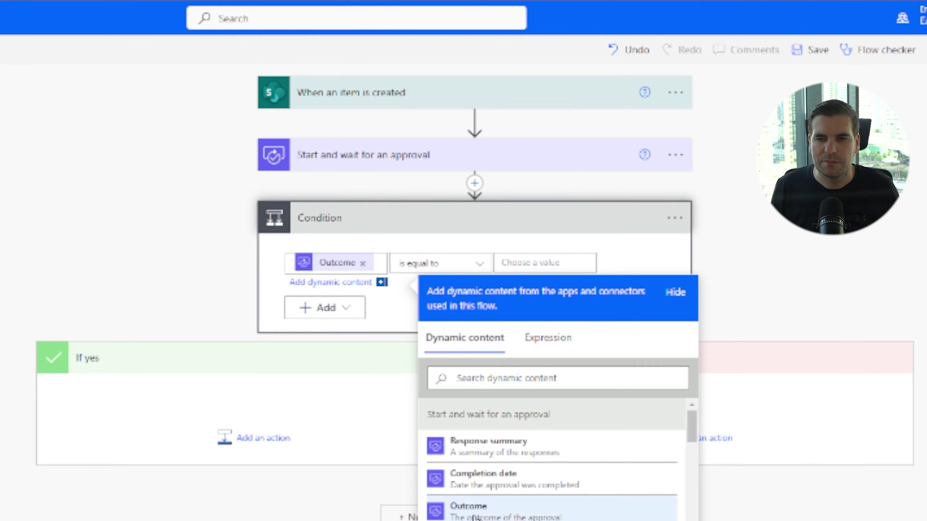
left_click(525, 263)
type("A")
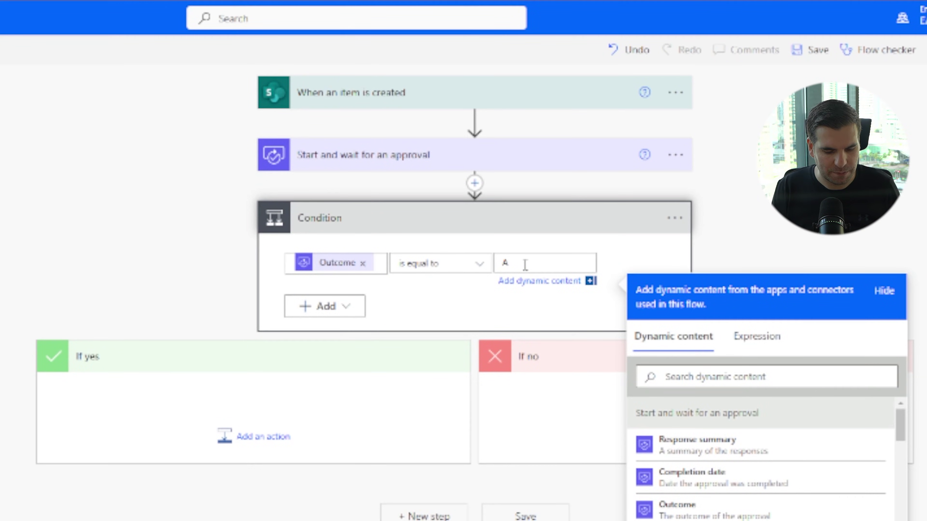
type("pp")
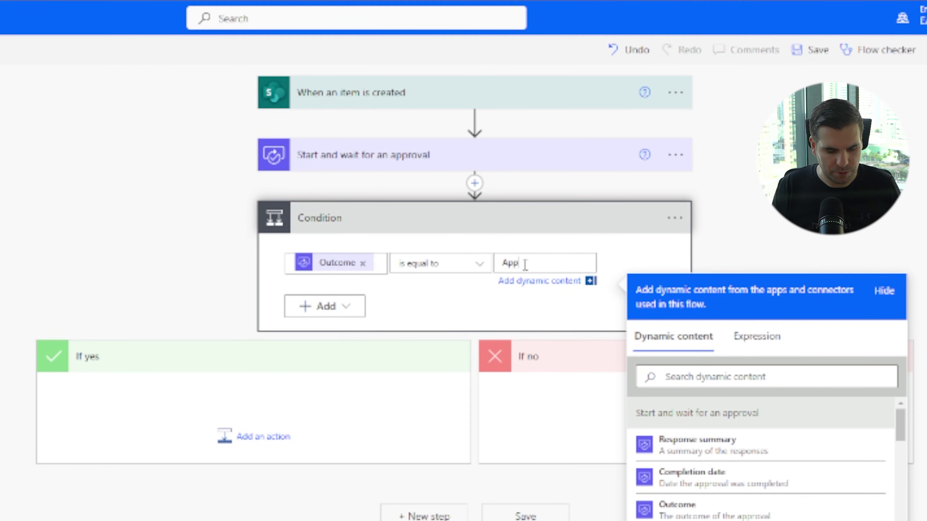
type("roved")
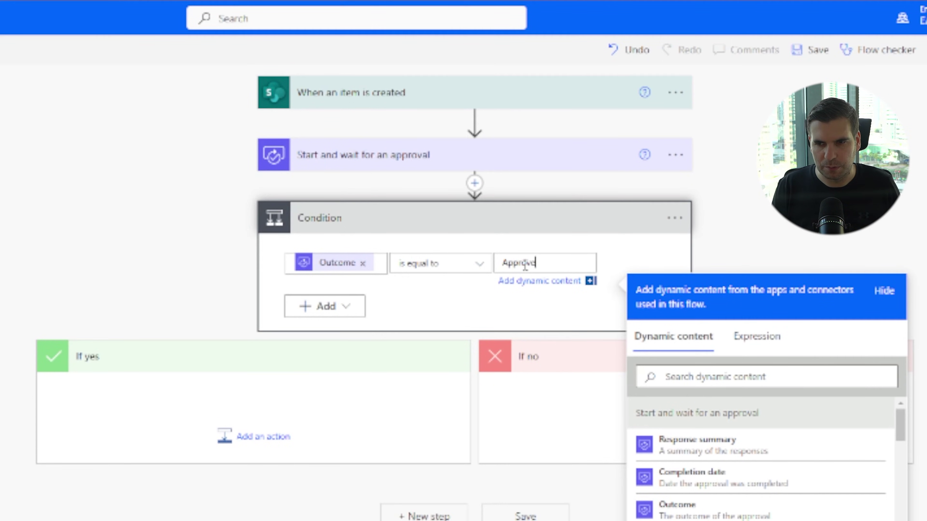
left_click(728, 255)
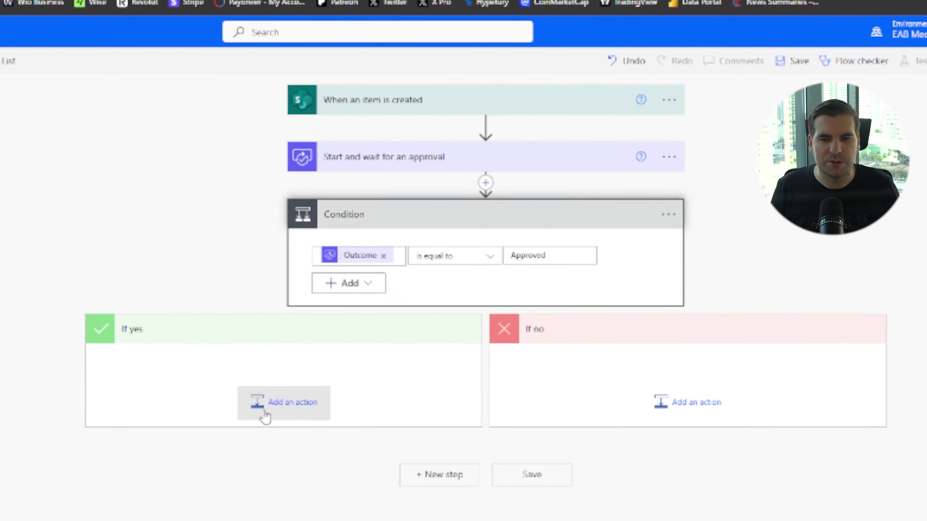
Add a SharePoint Update item action to the If yes branch of the condition.
left_click(348, 354)
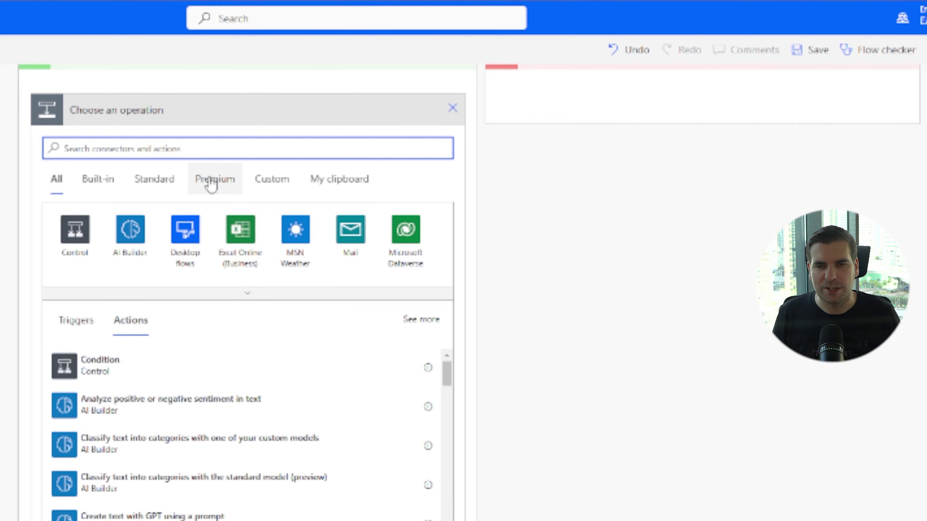
type("share")
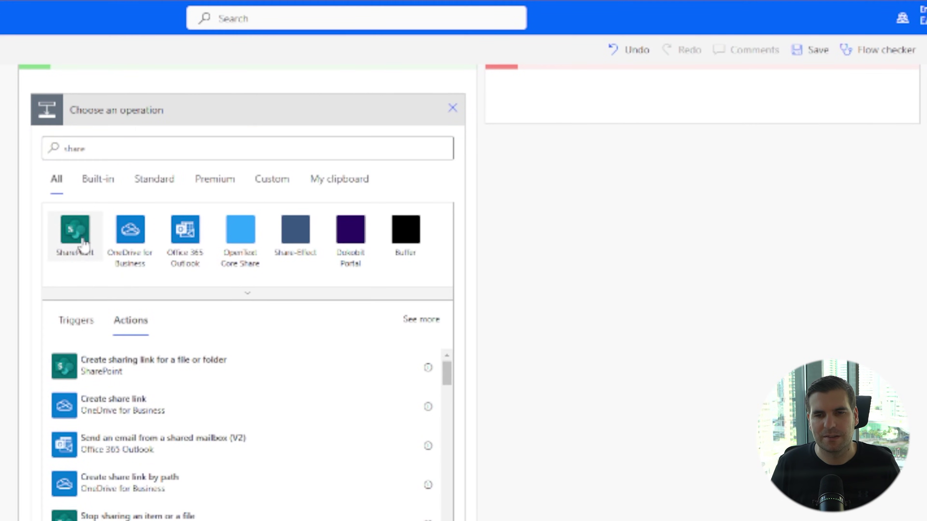
left_click(78, 249)
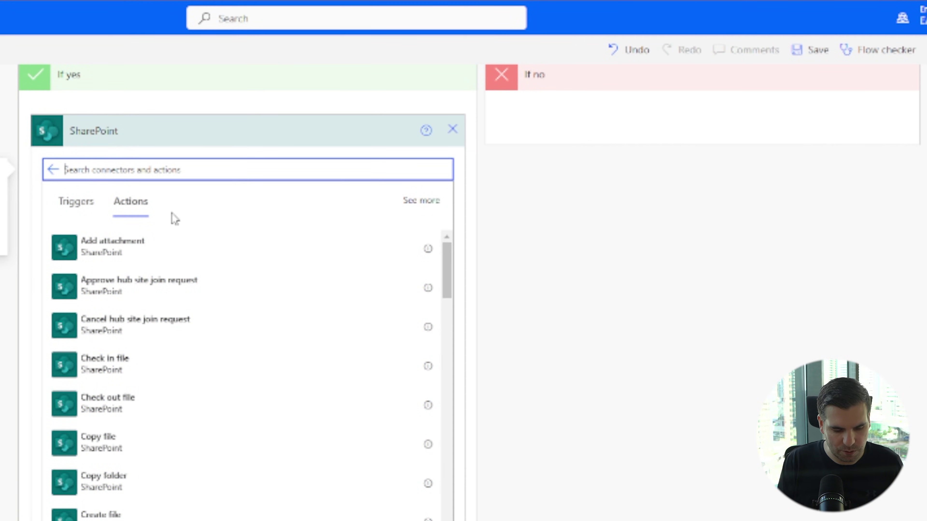
type("update")
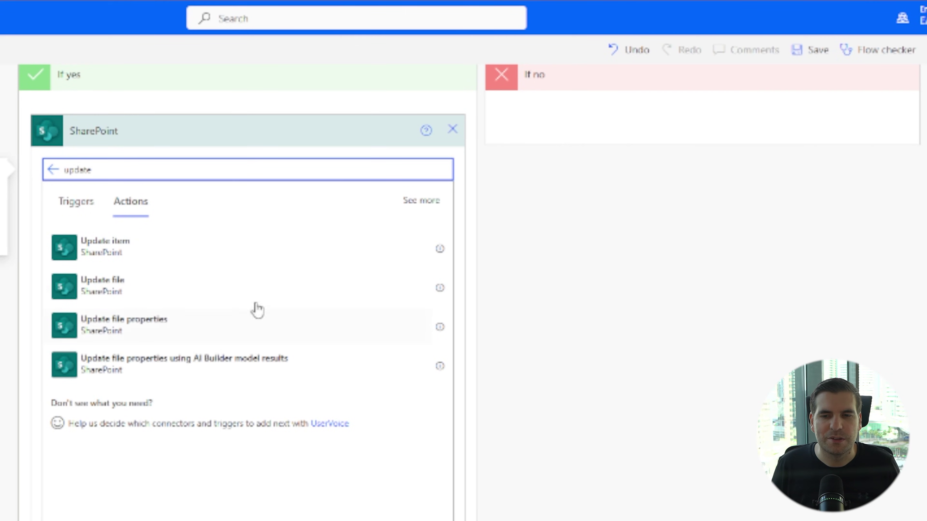
left_click(118, 255)
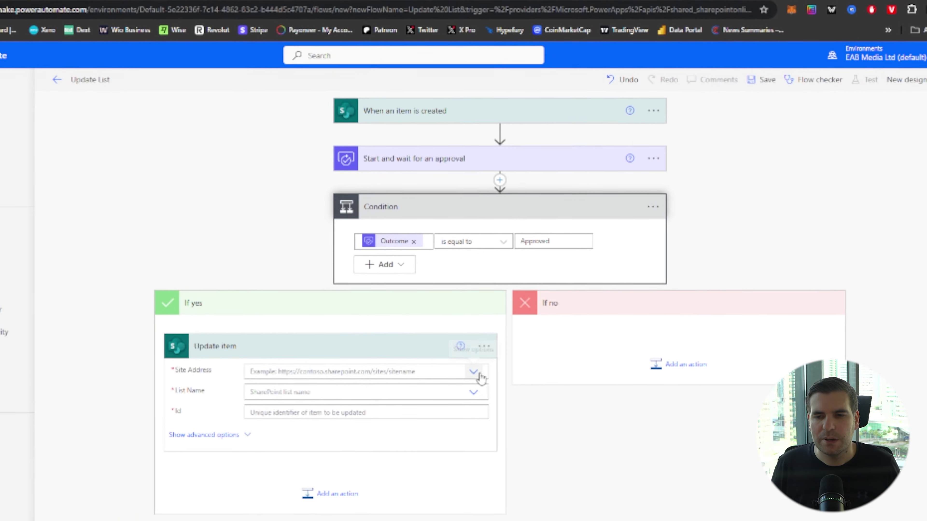
Set the Update item action's site address to the EAB Media Ltd site and its list name to Content Plan.
left_click(475, 372)
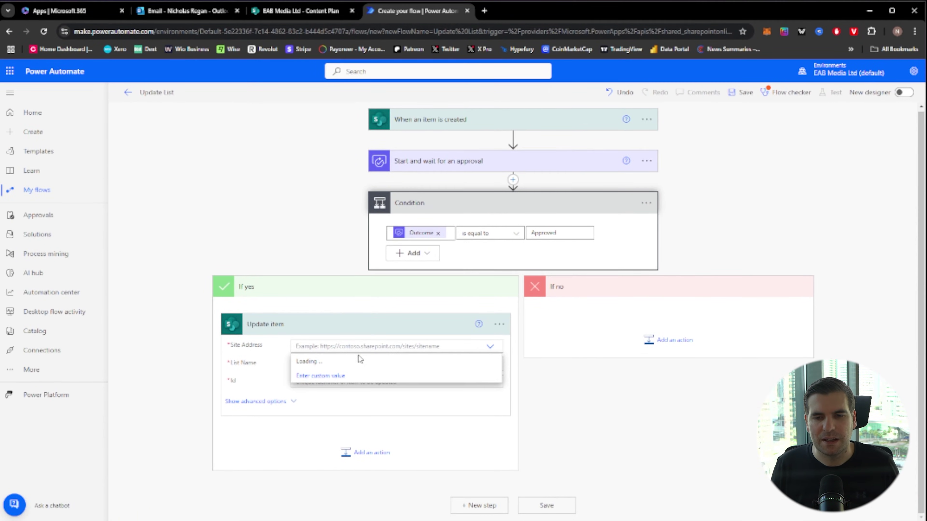
left_click(311, 377)
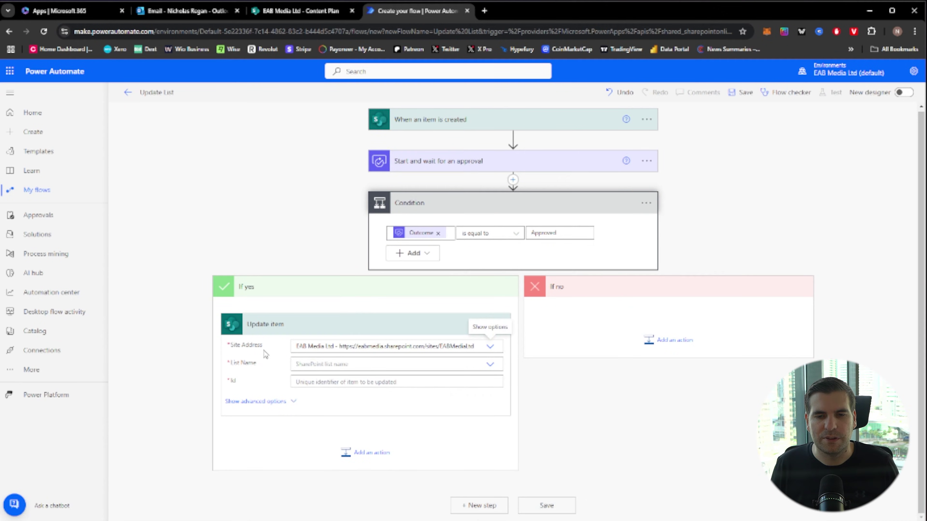
left_click(491, 367)
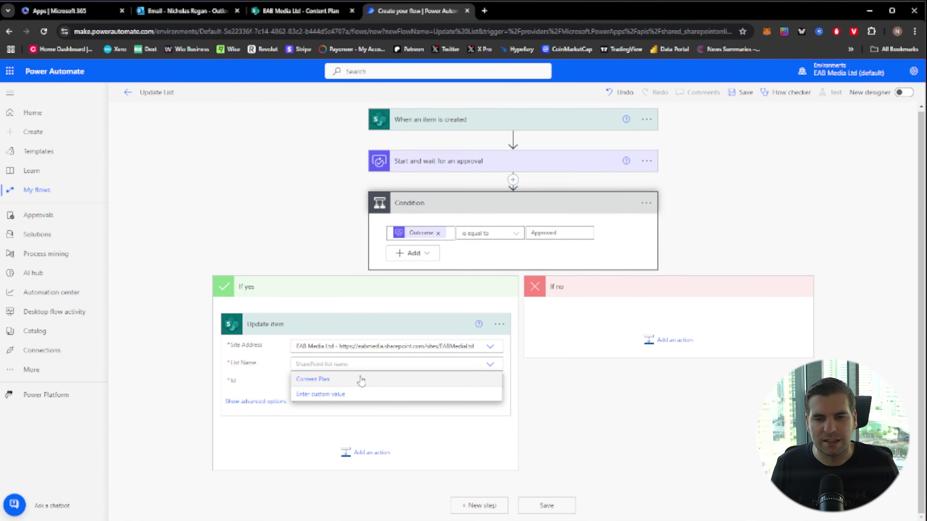
left_click(303, 380)
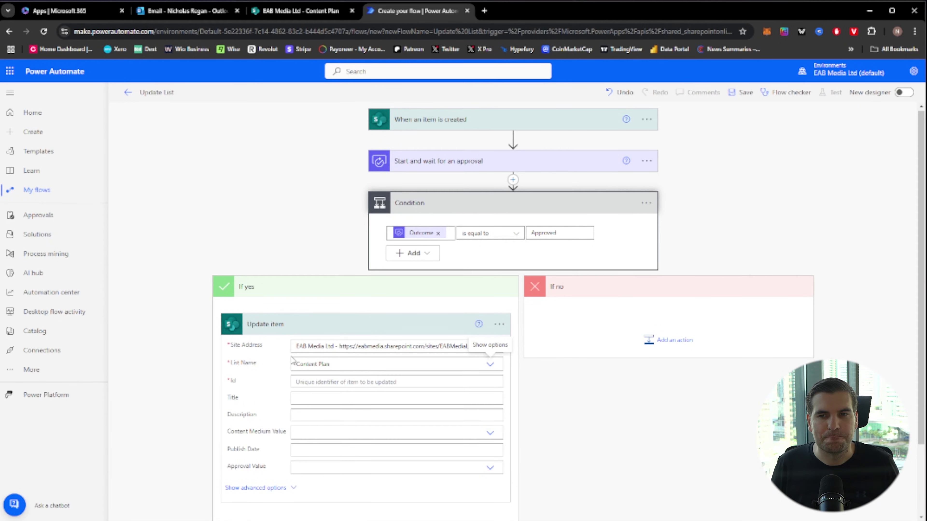
Set the Update item action's Id to the ID dynamic value from the When an item is created trigger.
left_click(314, 382)
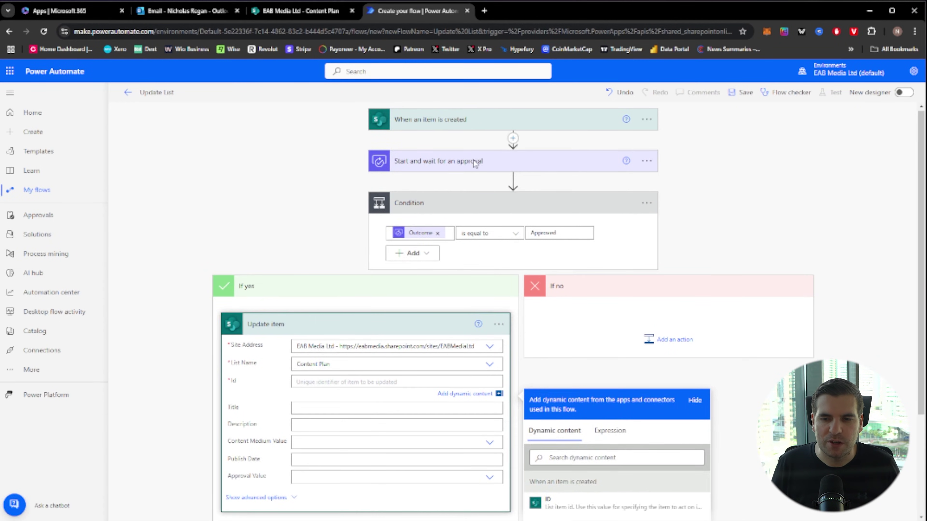
scroll(474, 160, "down", 4)
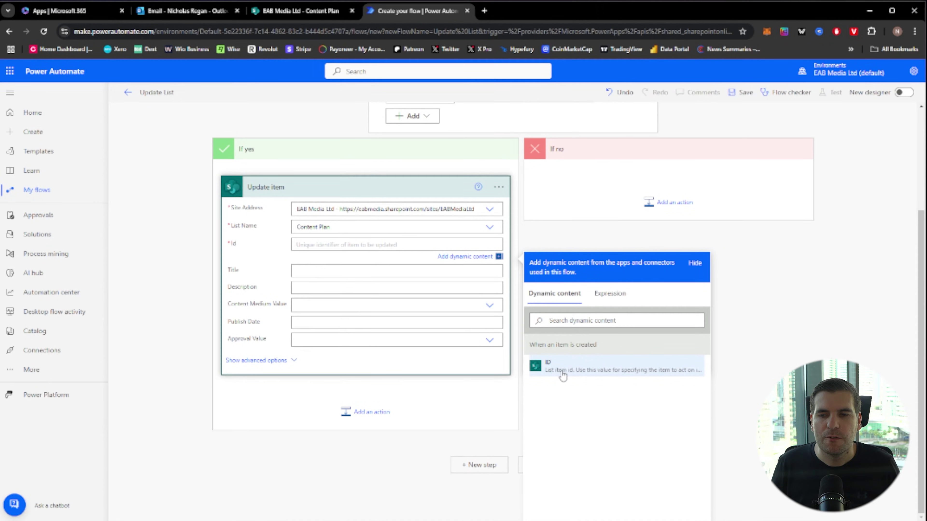
left_click(563, 376)
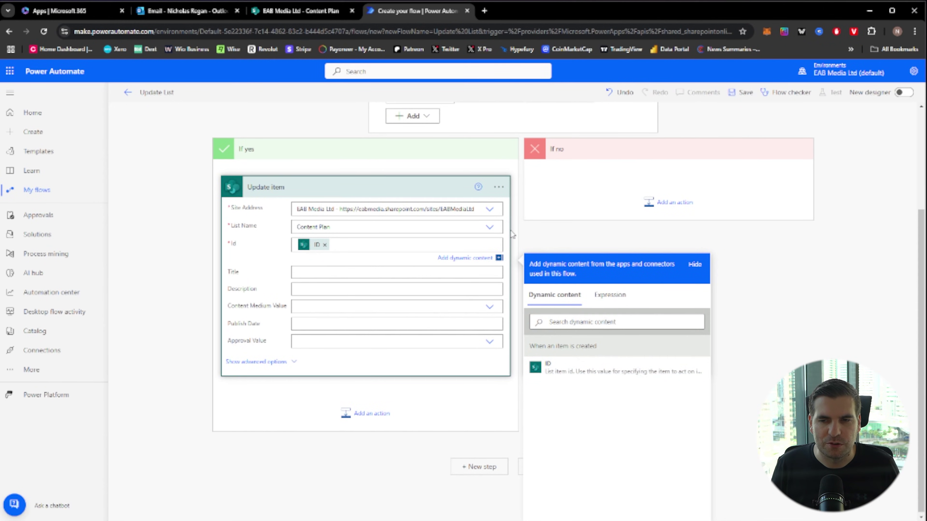
left_click(543, 239)
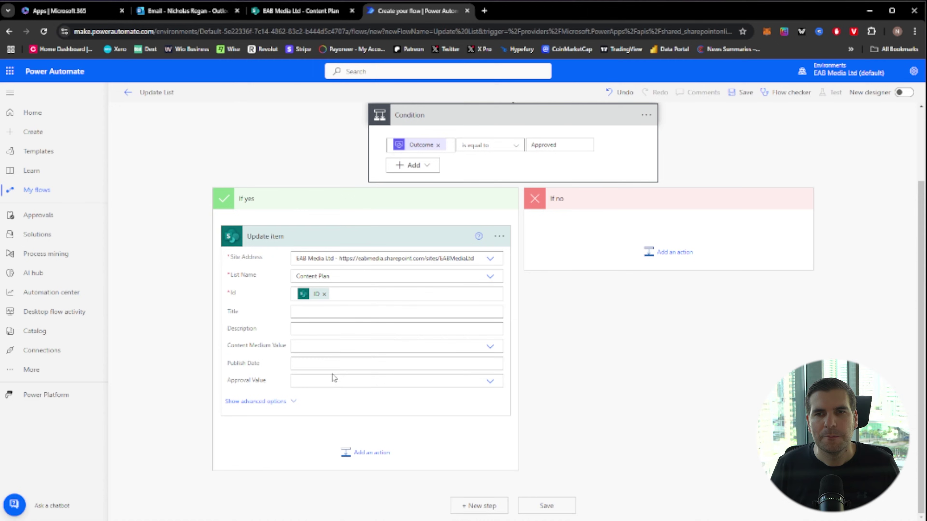
Check the Content Plan list's columns in SharePoint and set the Update item action's Approval Value to Yes in Power Automate.
left_click(297, 17)
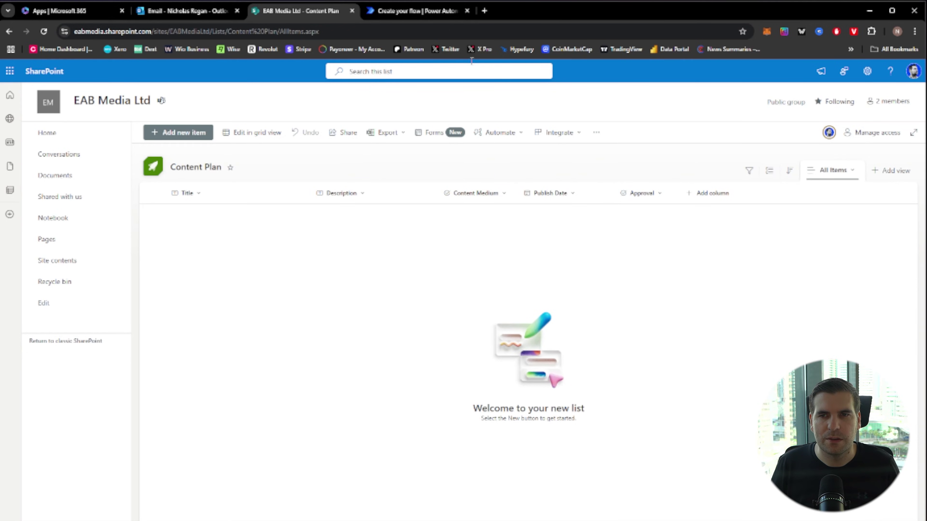
left_click(397, 13)
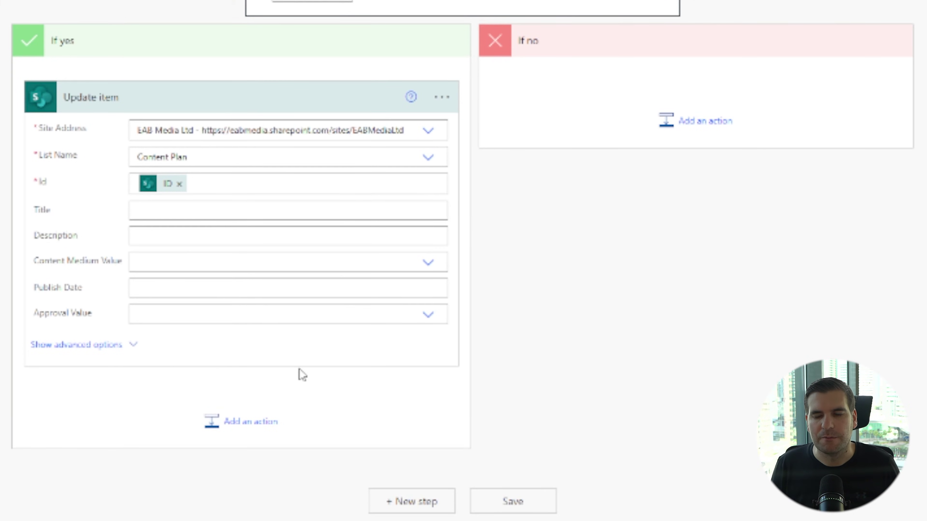
scroll(544, 134, "up", 3)
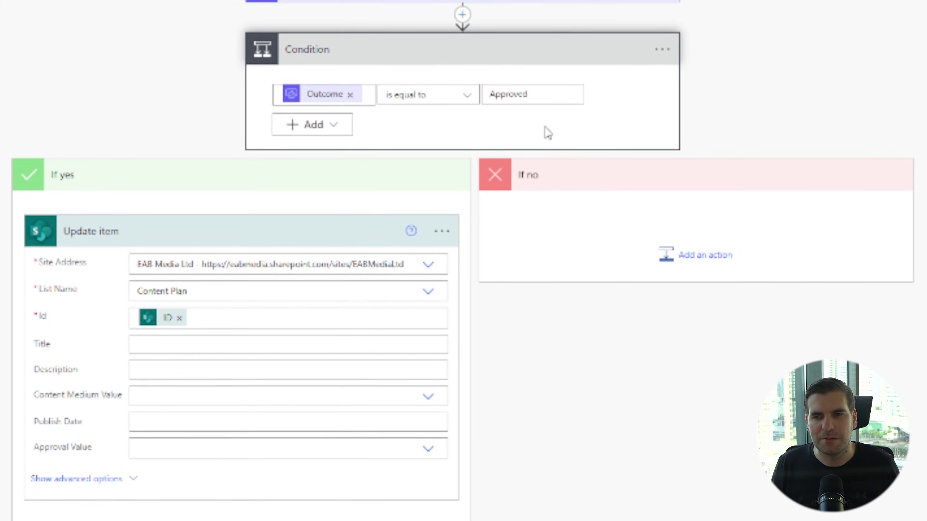
scroll(671, 213, "down", 2)
scroll(671, 211, "down", 1)
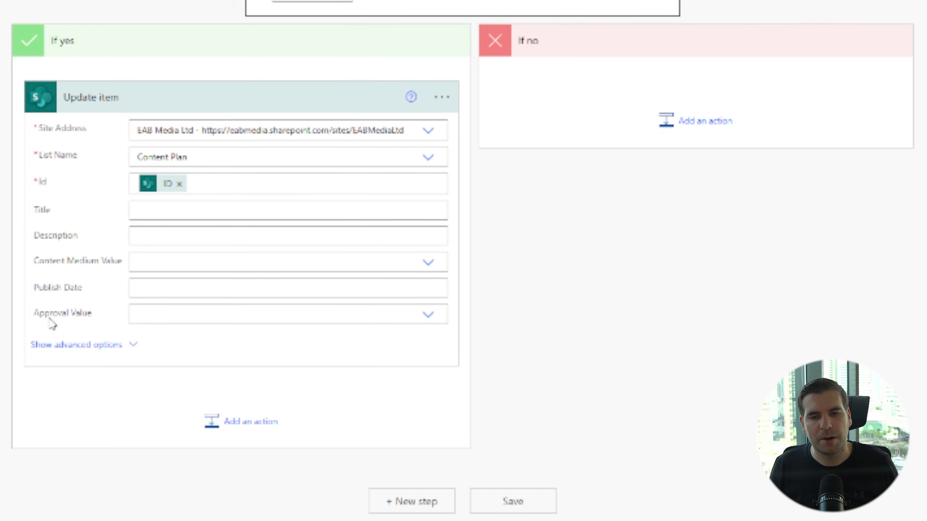
left_click(429, 316)
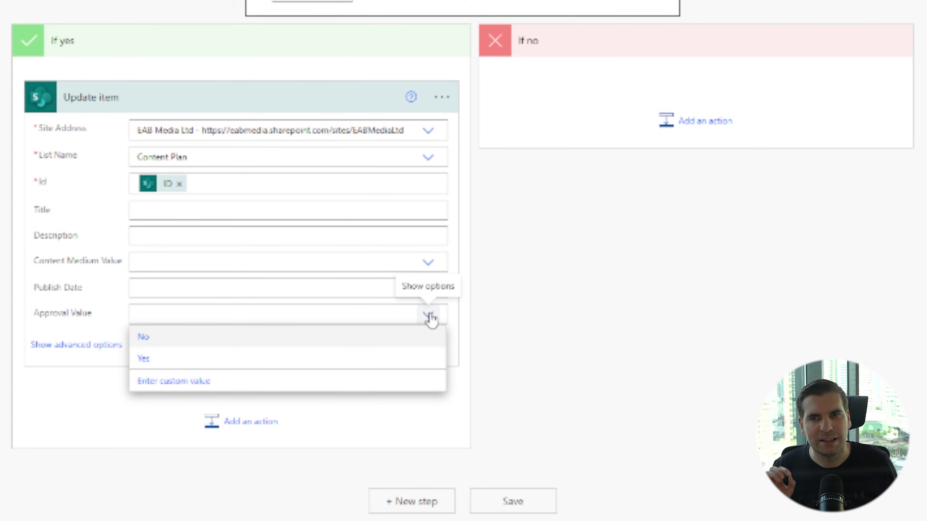
left_click(154, 365)
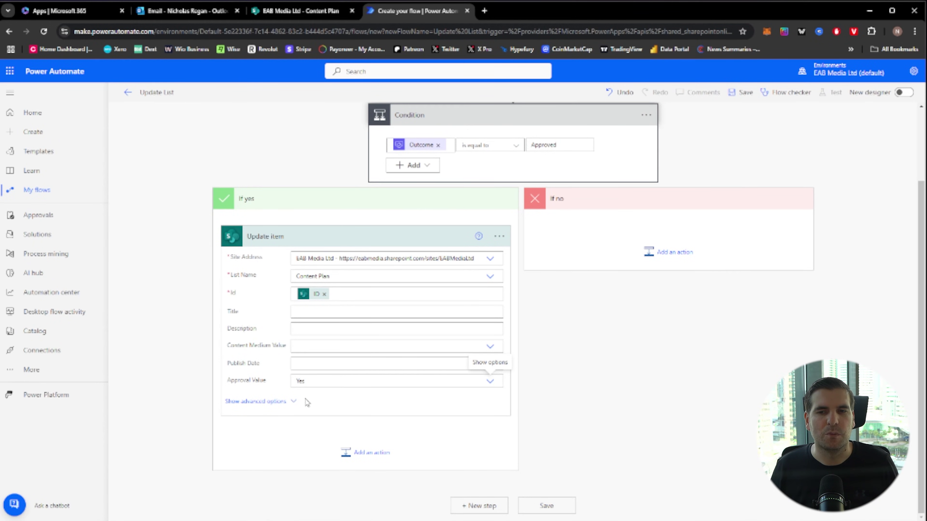
Save the Update List flow and leave the flow editor for its details page.
left_click(549, 507)
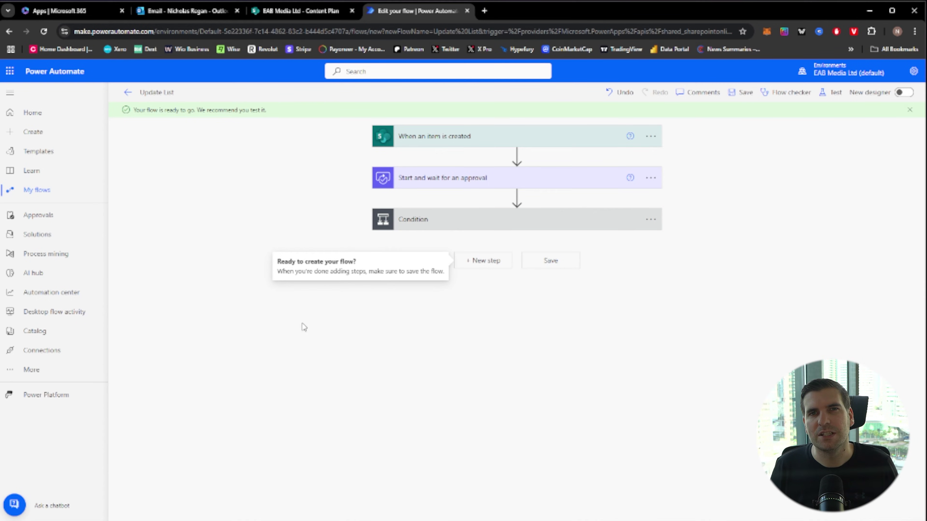
left_click(127, 92)
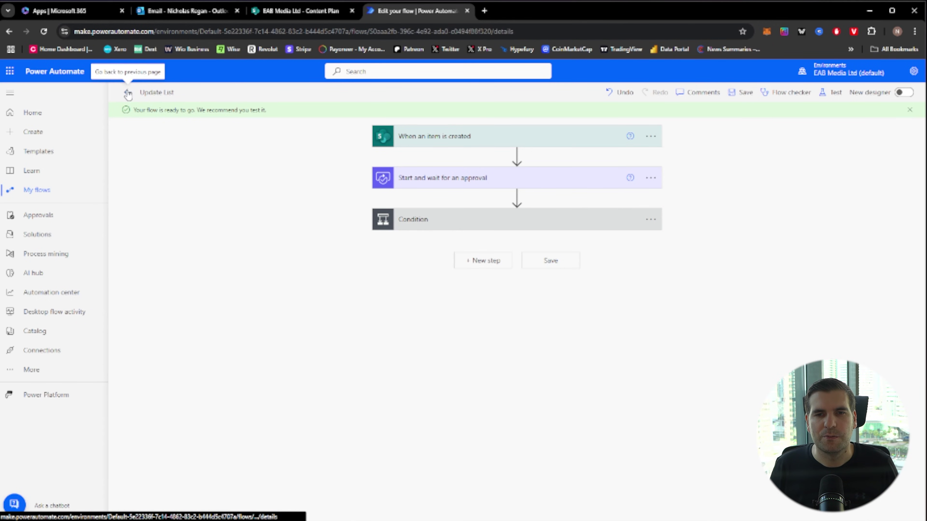
Return to the Flows list, dismiss the ready-to-go notice and turn off the Update Sharepoint List flow.
left_click(153, 119)
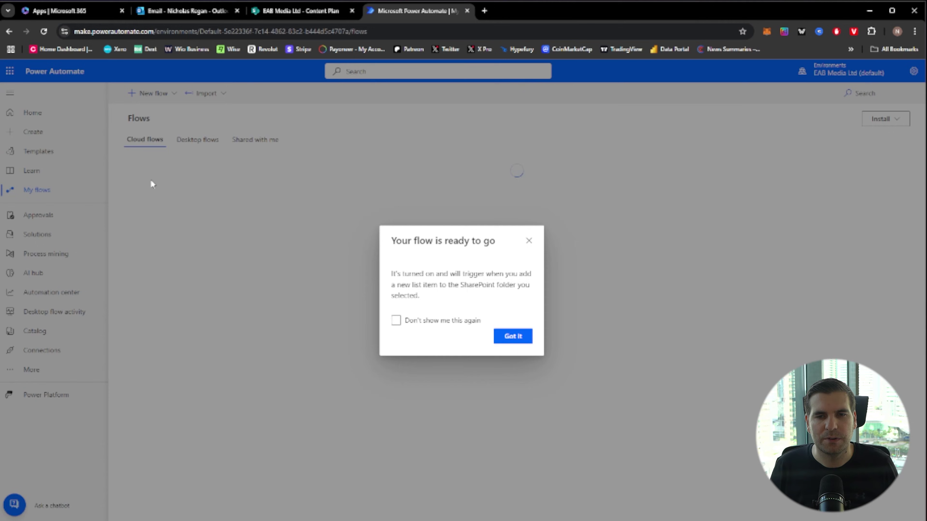
left_click(528, 192)
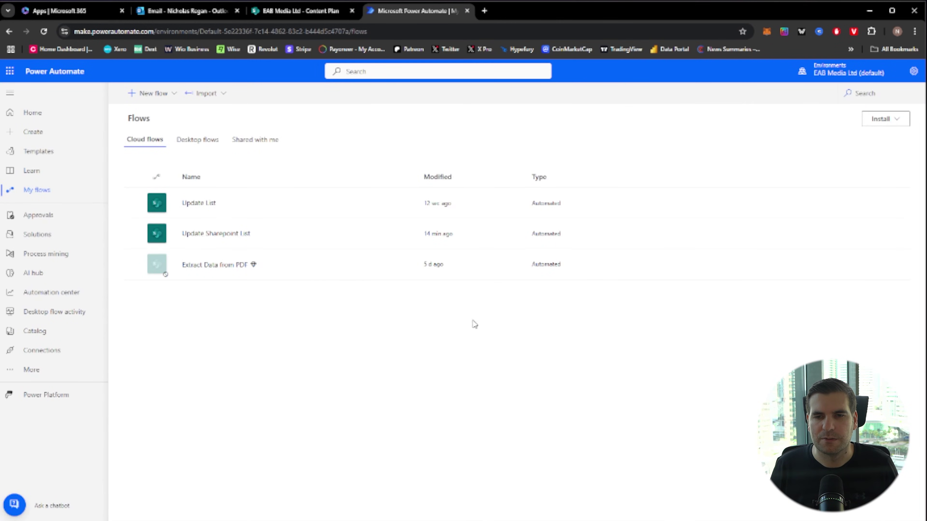
left_click(408, 233)
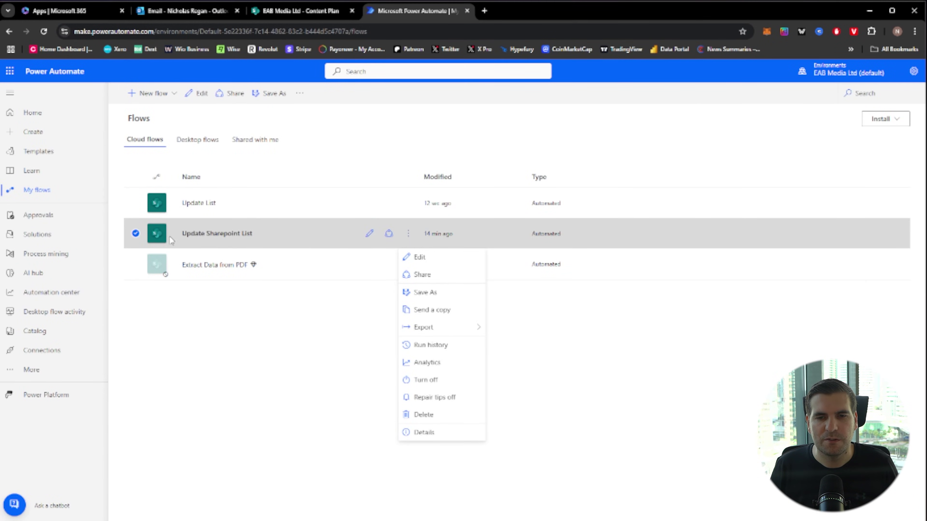
left_click(430, 379)
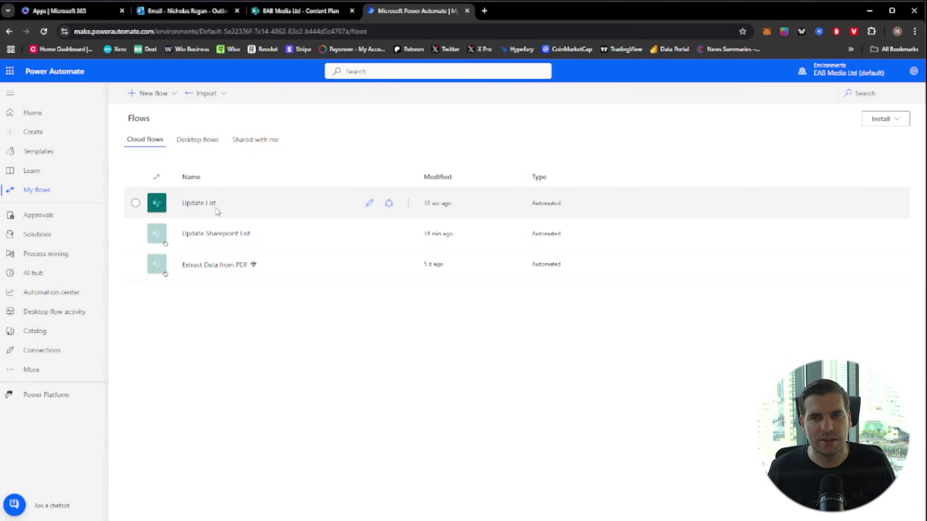
View the Content Plan list in SharePoint and in Teams, then return to SharePoint.
left_click(293, 10)
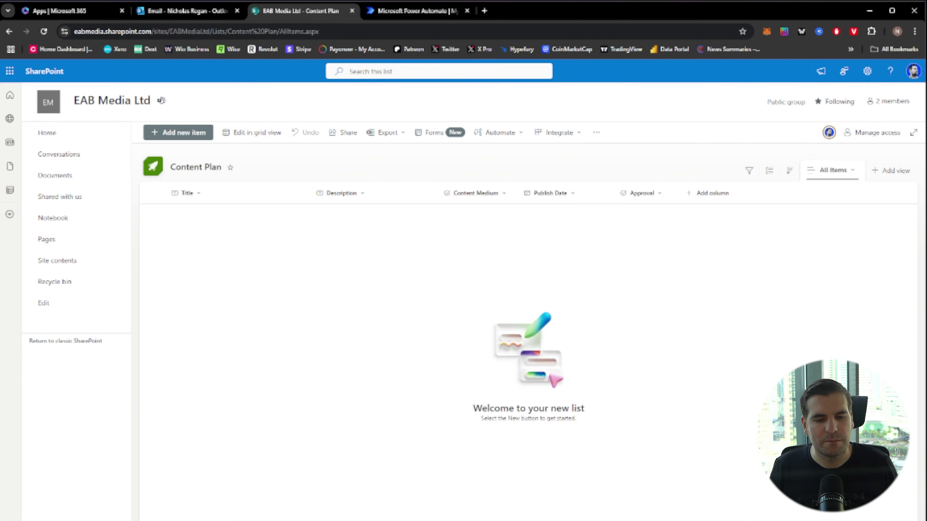
key("alt+Tab")
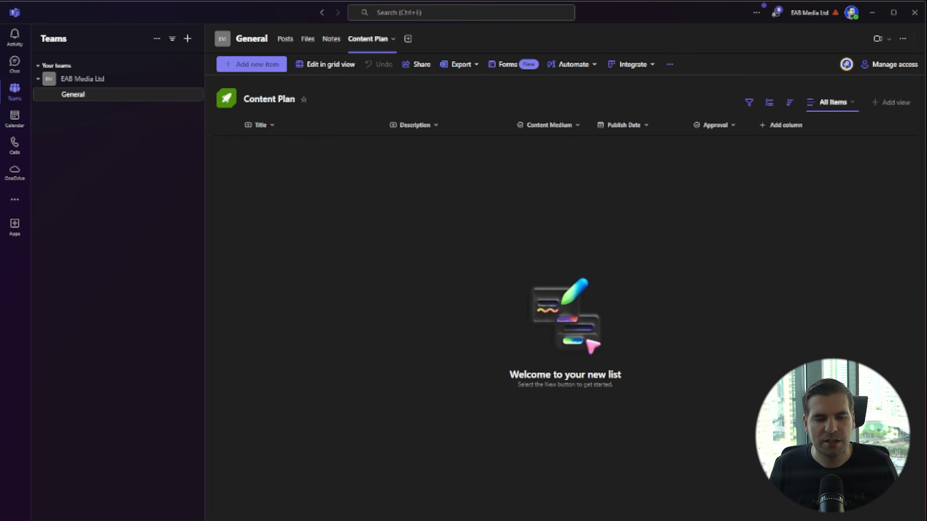
key("alt+Tab")
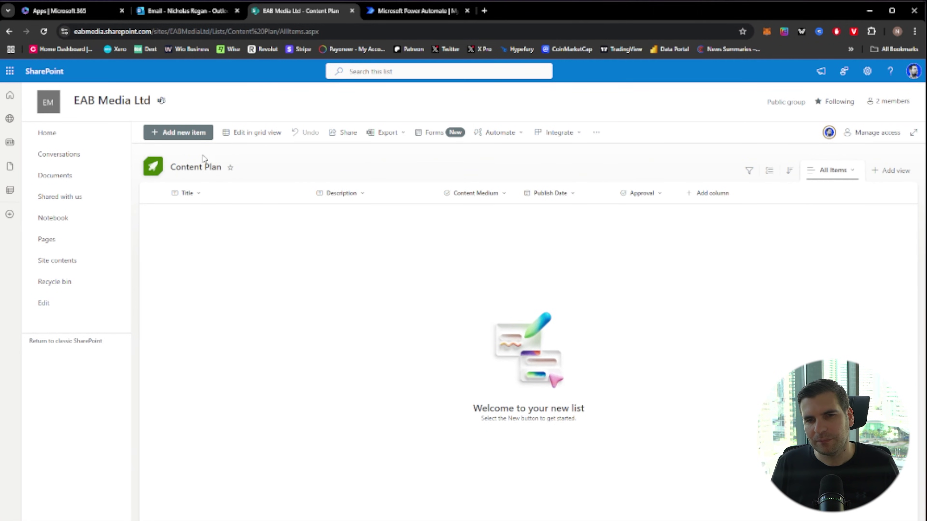
Start a new Content Plan item titled "How to update a SharePoint List from Power Automate" with the description "Tutorial".
left_click(184, 133)
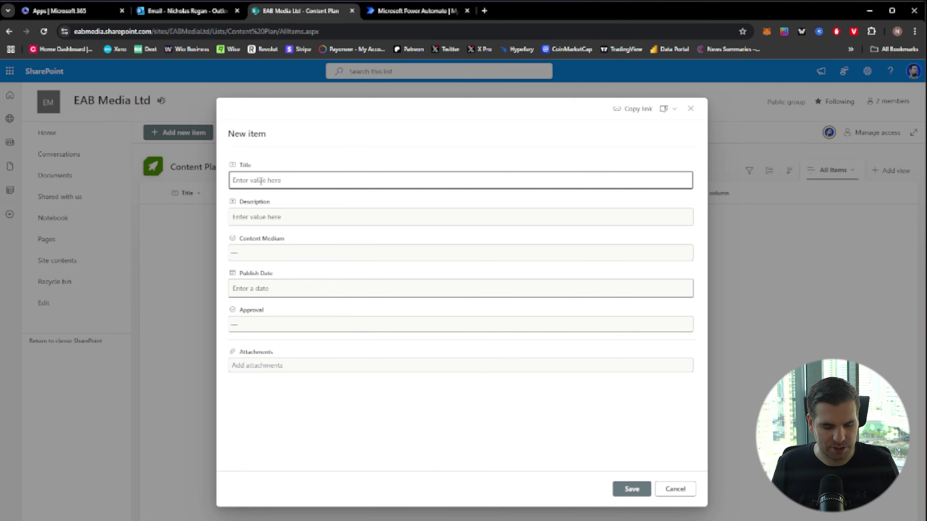
type("How to update a SharePoint List")
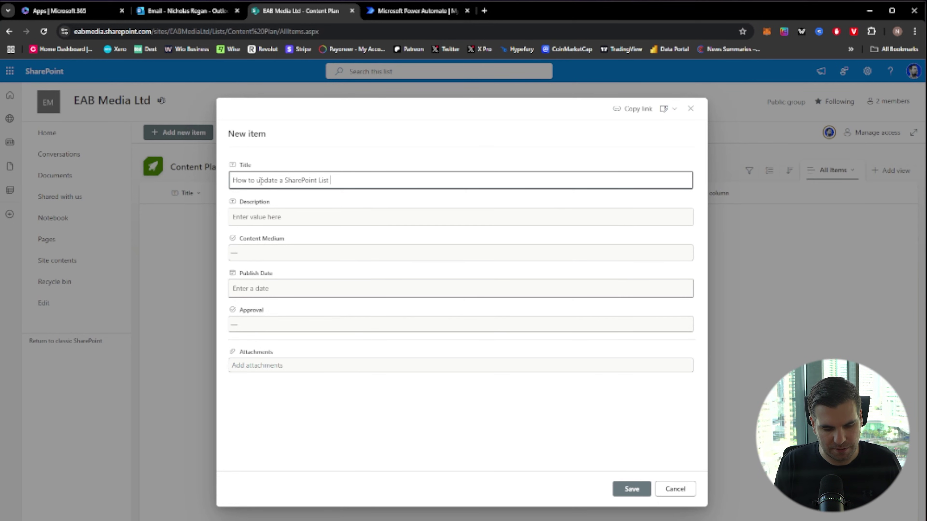
type("wer Automate")
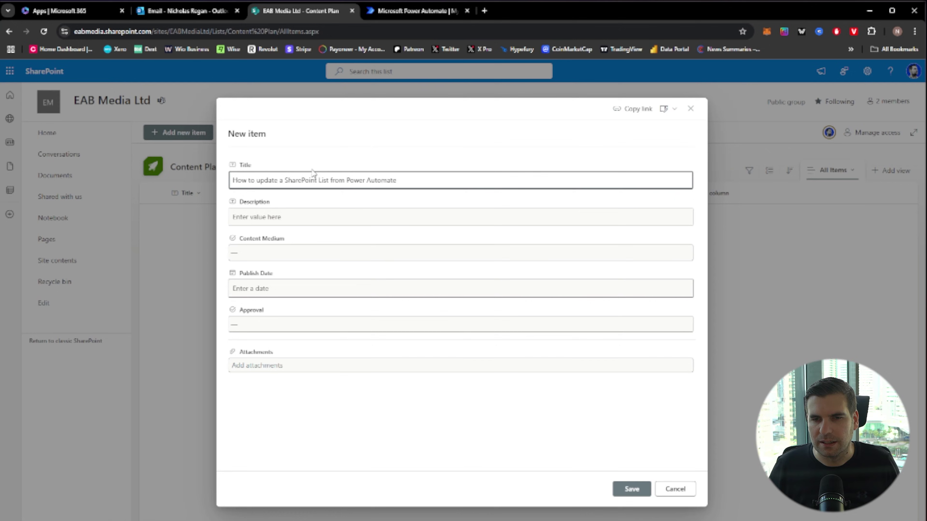
left_click(308, 216)
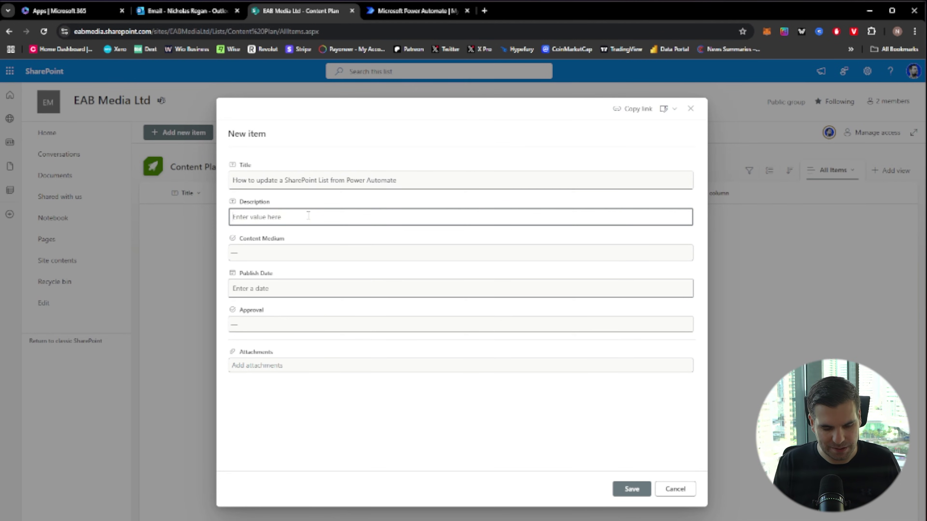
type("Tutorial")
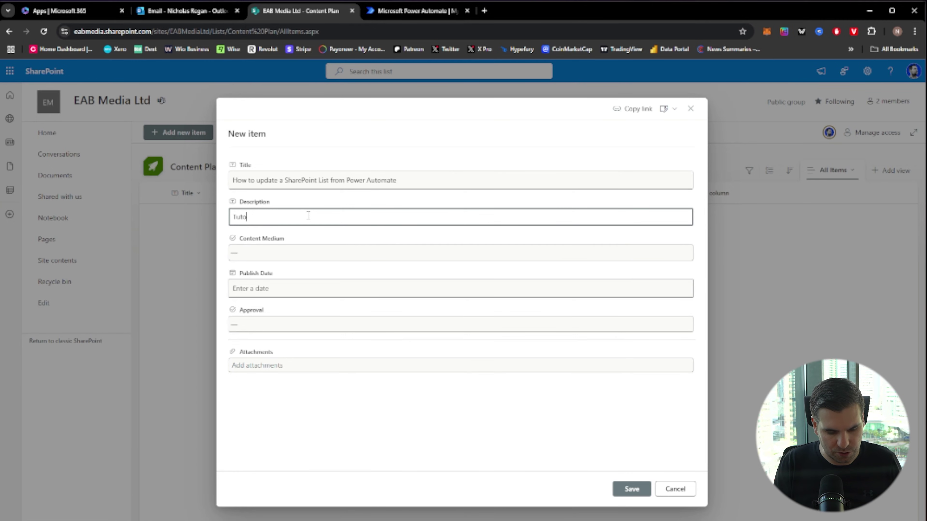
Set the new item's Content Medium to Video and Publish Date to 12/27/2024, and save it.
left_click(306, 256)
left_click(271, 283)
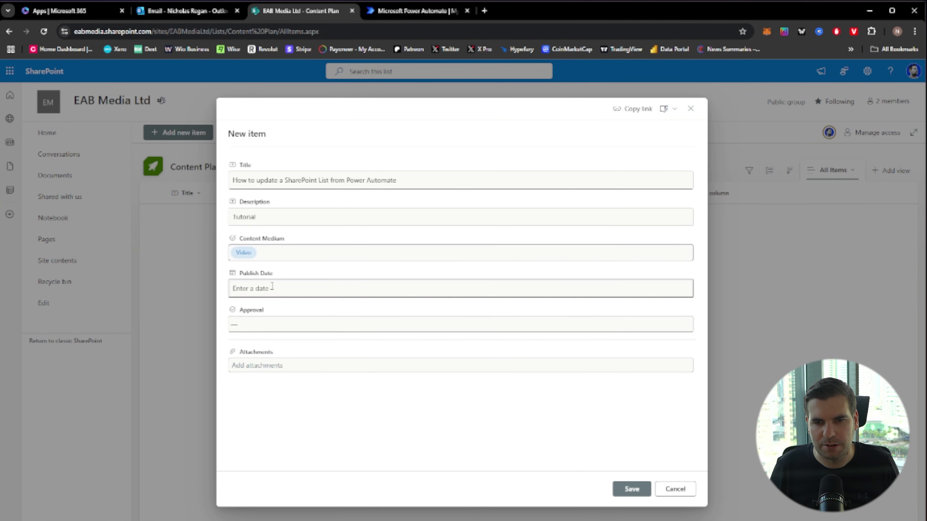
left_click(272, 288)
left_click(309, 382)
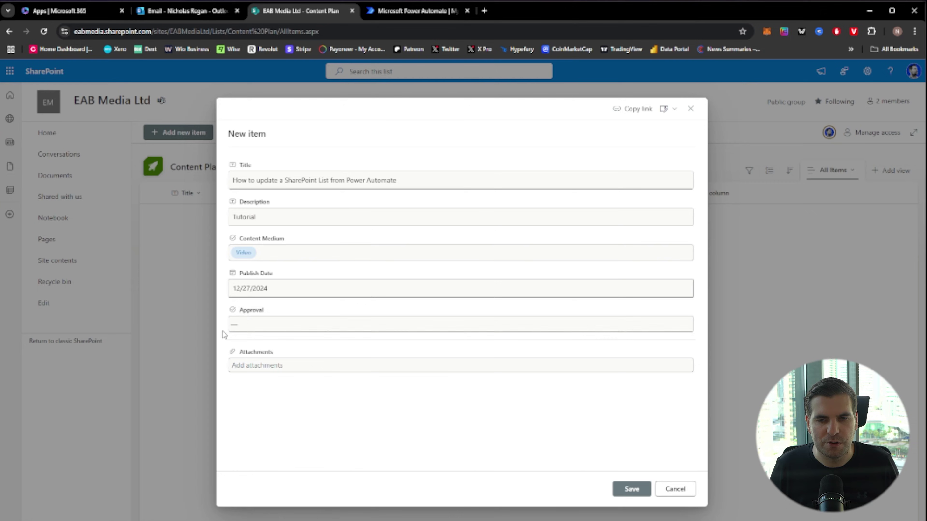
left_click(632, 489)
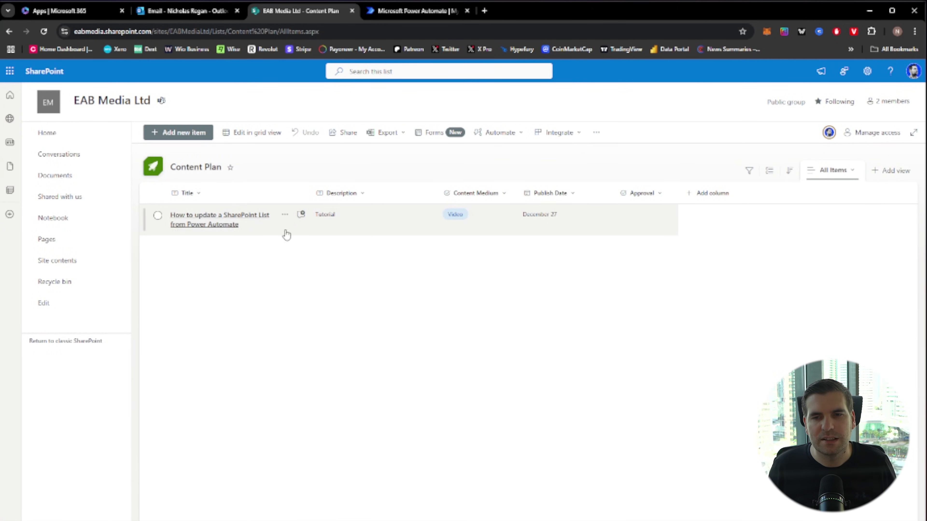
Open the Update List flow's details in Power Automate and refresh its 28-day run history to check for a run.
left_click(417, 14)
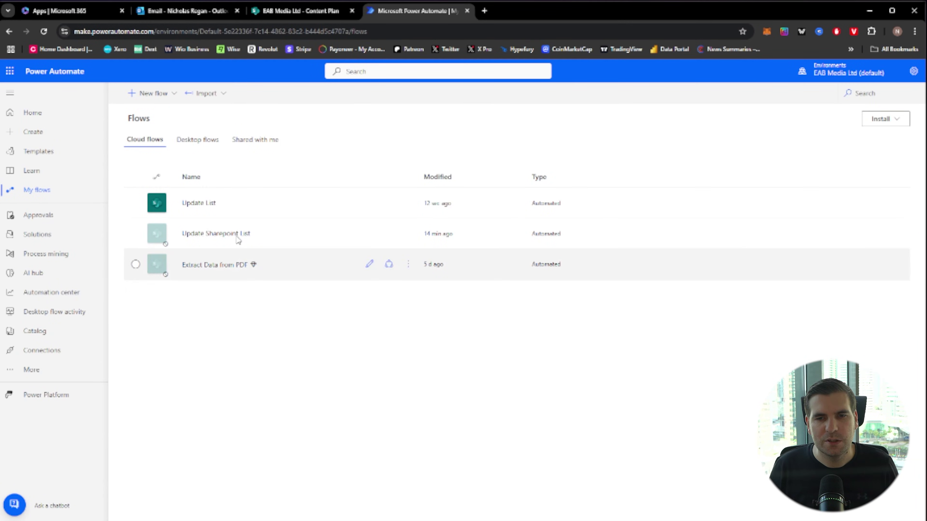
left_click(205, 205)
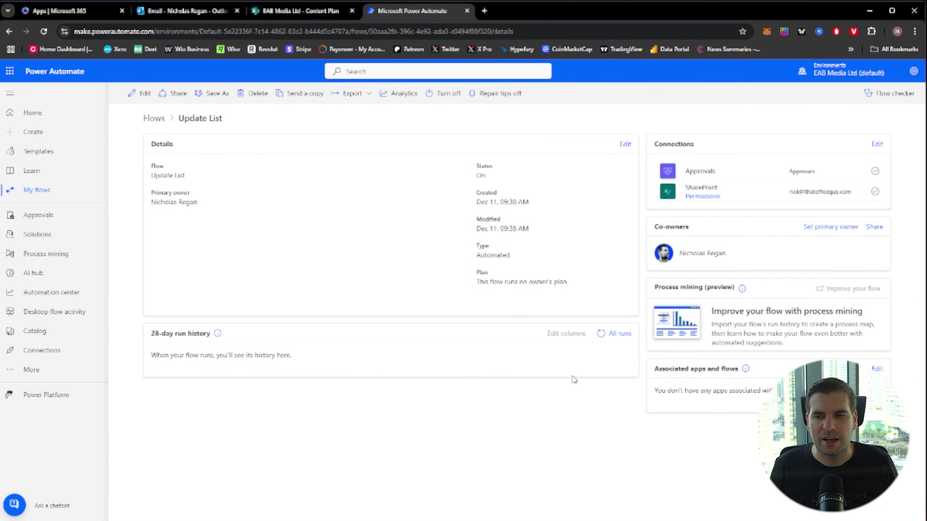
left_click(599, 335)
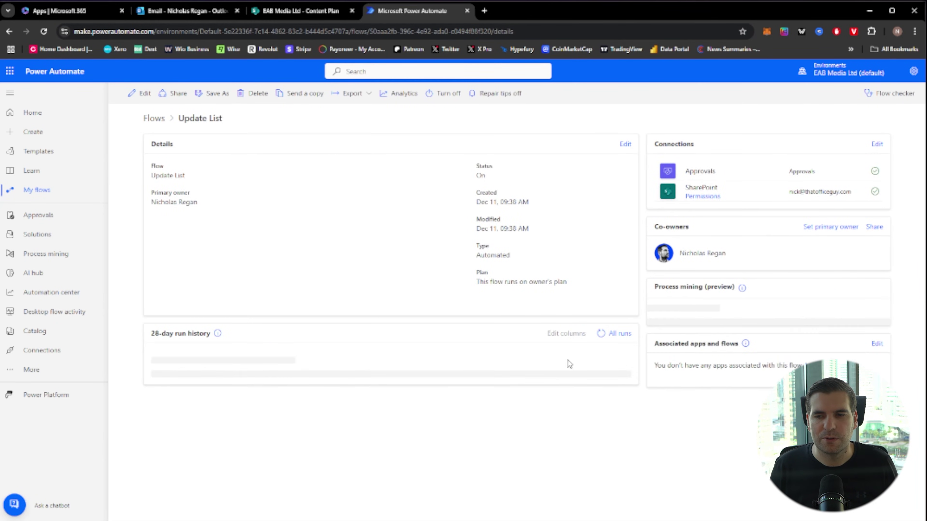
left_click(600, 334)
left_click(600, 334)
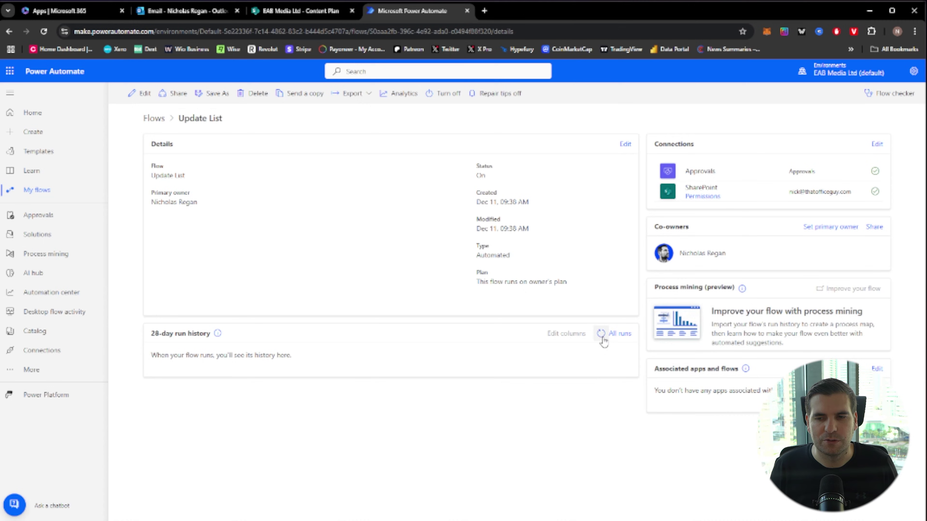
left_click(601, 334)
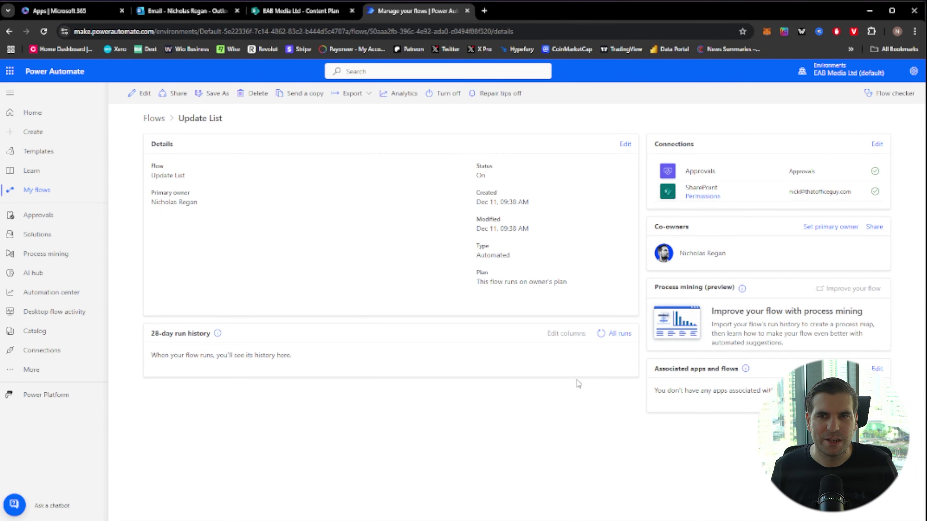
left_click(601, 333)
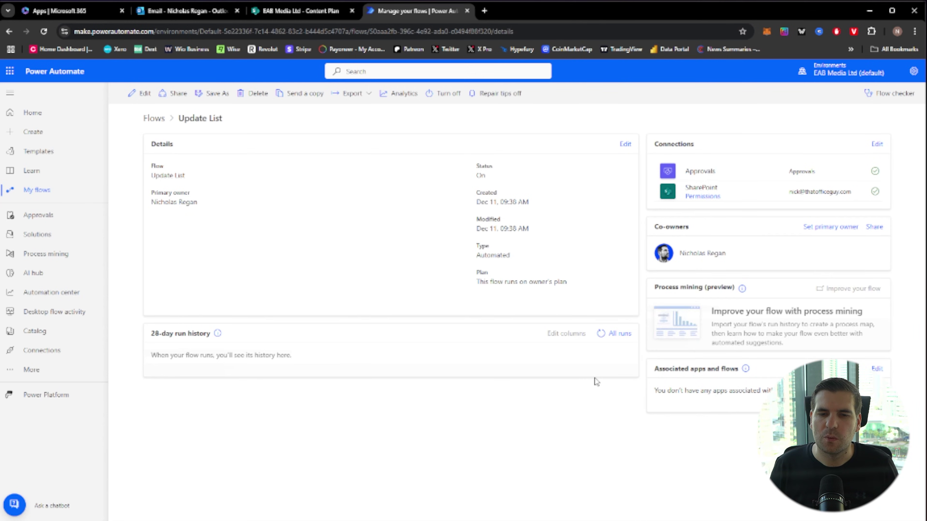
Start another Content Plan item in SharePoint with the title "Test" and the description "more testing".
left_click(299, 10)
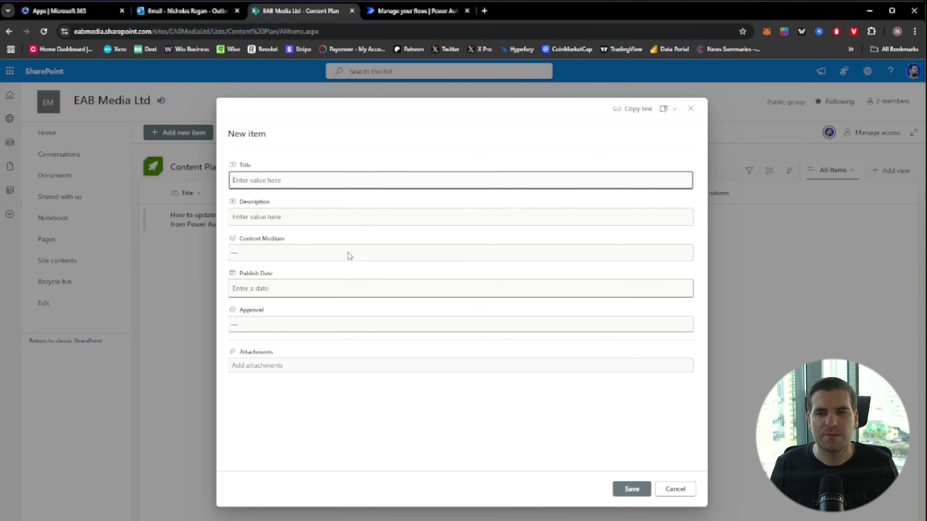
left_click(181, 133)
type("Test")
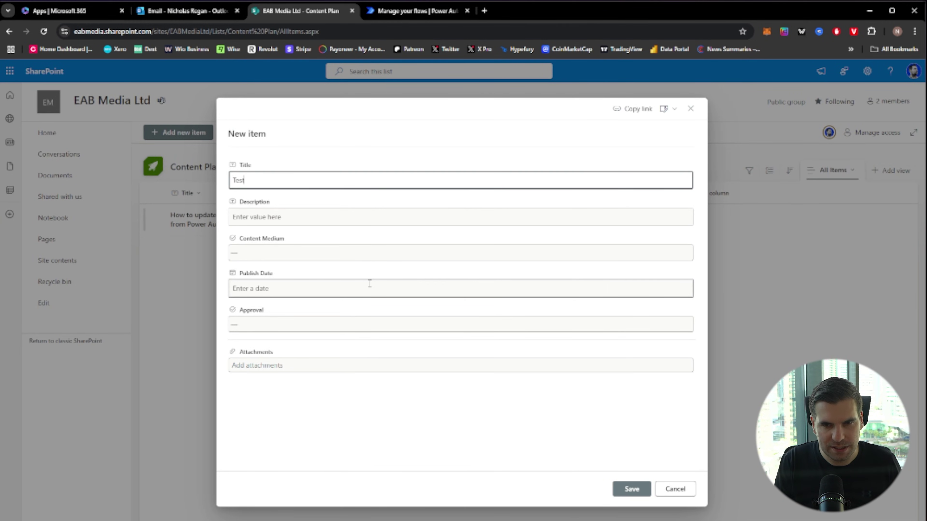
left_click(307, 217)
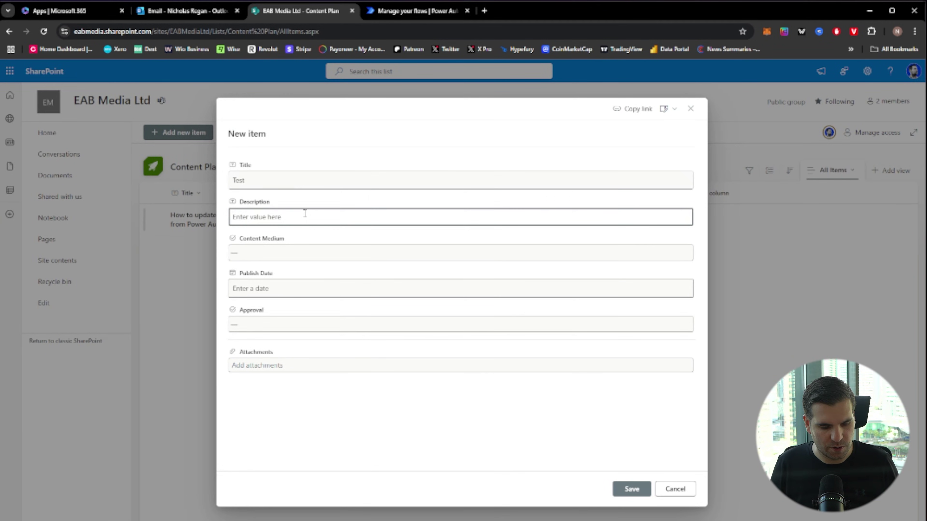
type("more testing")
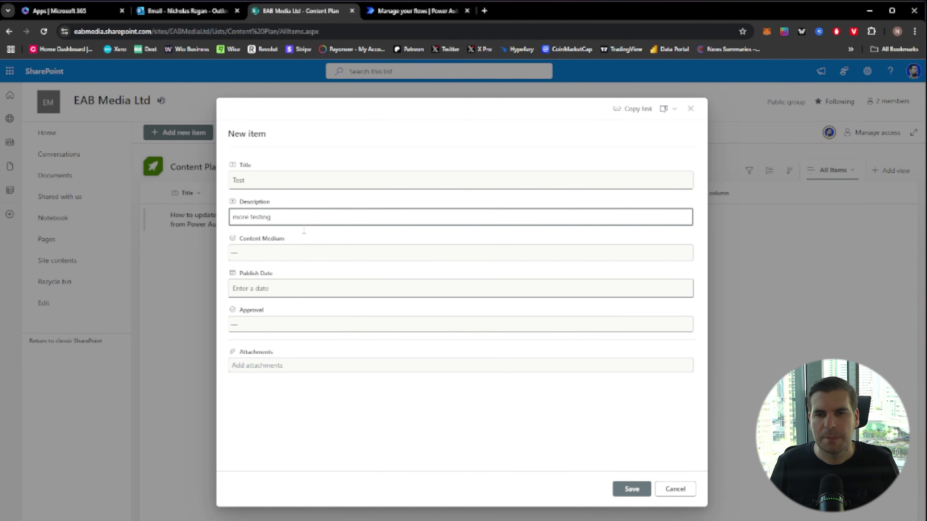
Set the Test item's Content Medium to Video and Publish Date to 12/26/2024, and save it.
left_click(304, 253)
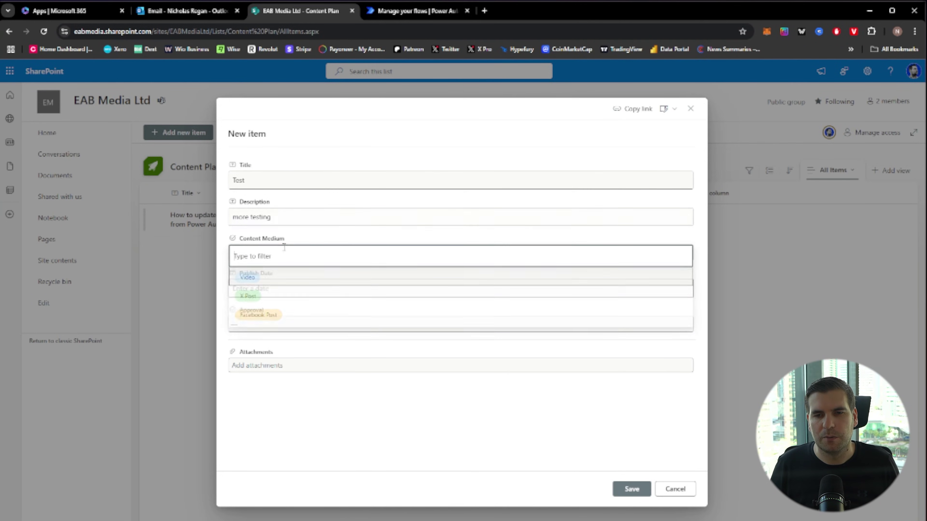
left_click(248, 276)
left_click(273, 289)
left_click(298, 378)
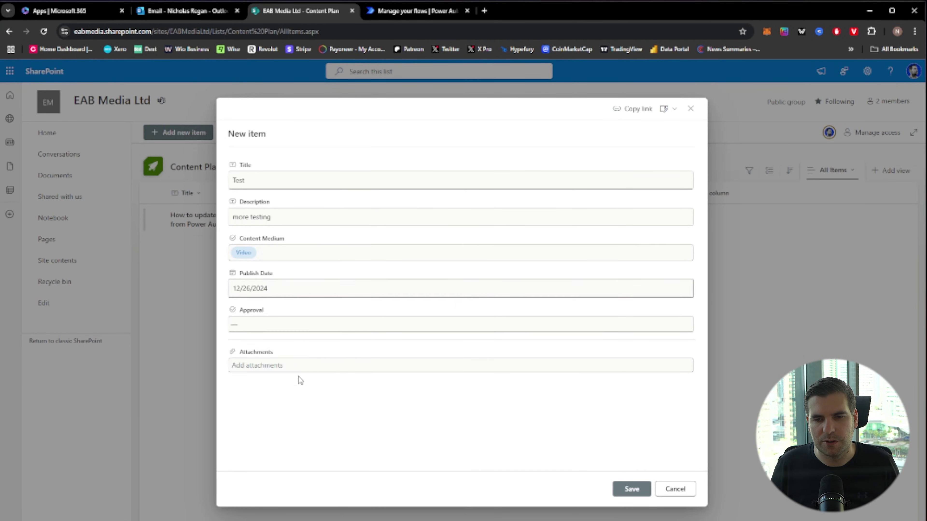
left_click(630, 489)
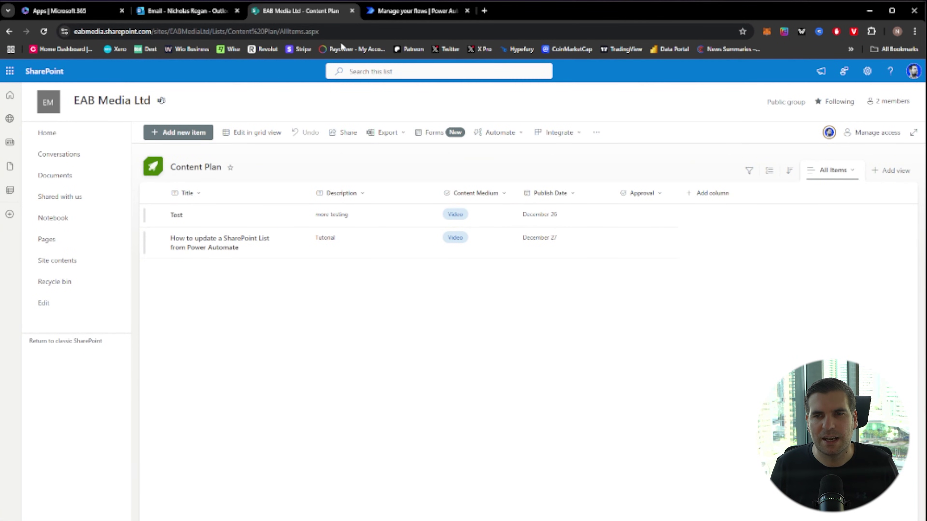
Refresh the Update List flow's run history in Power Automate and open the first listed run.
left_click(391, 13)
left_click(601, 334)
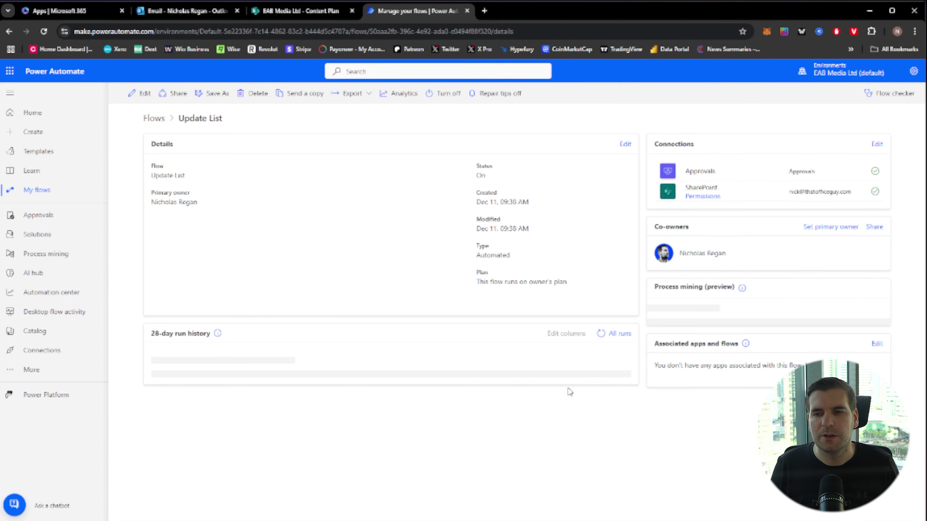
left_click(600, 335)
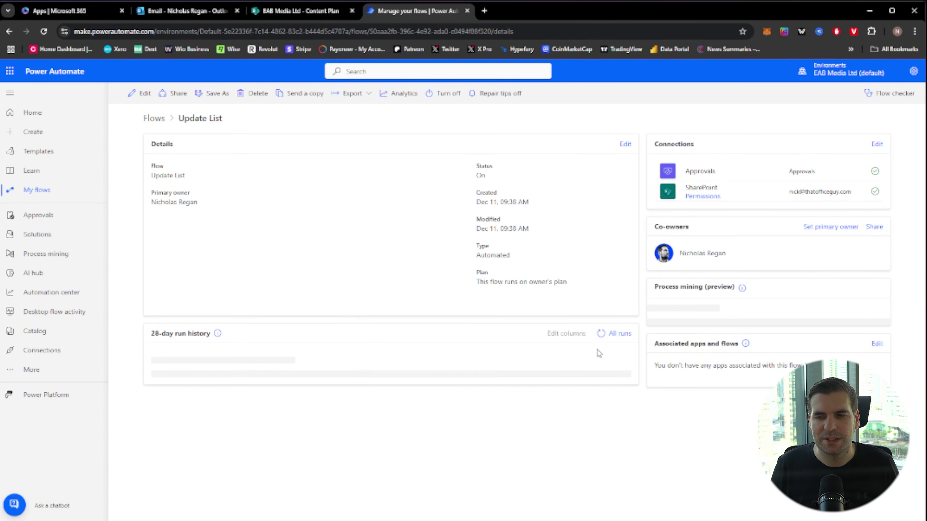
left_click(601, 335)
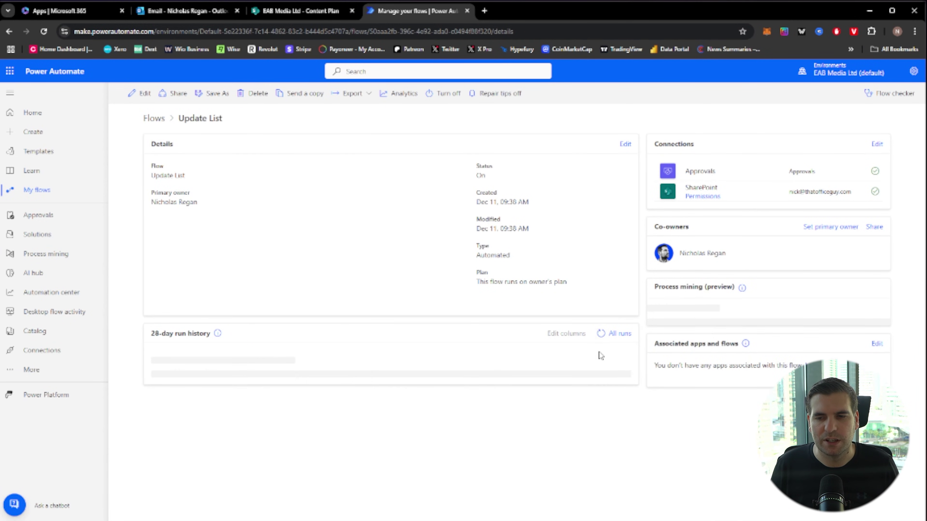
left_click(601, 335)
left_click(601, 335)
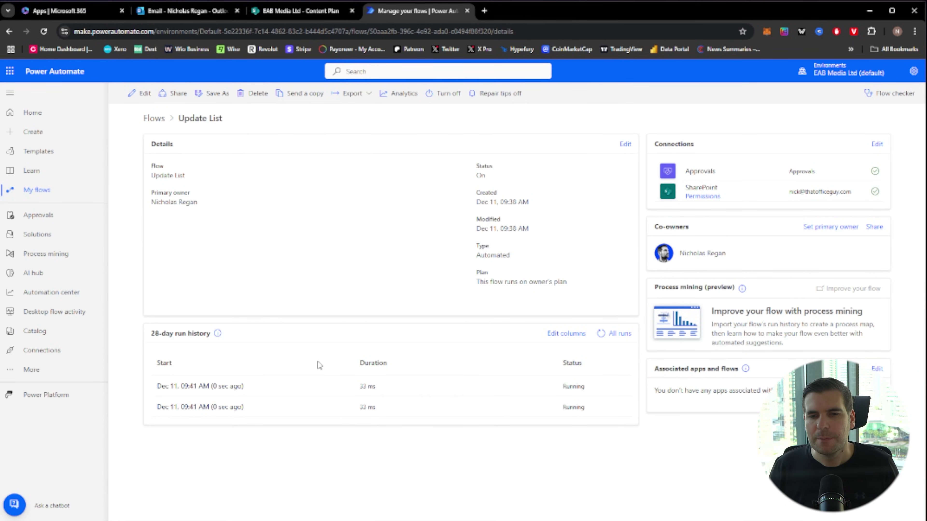
left_click(175, 387)
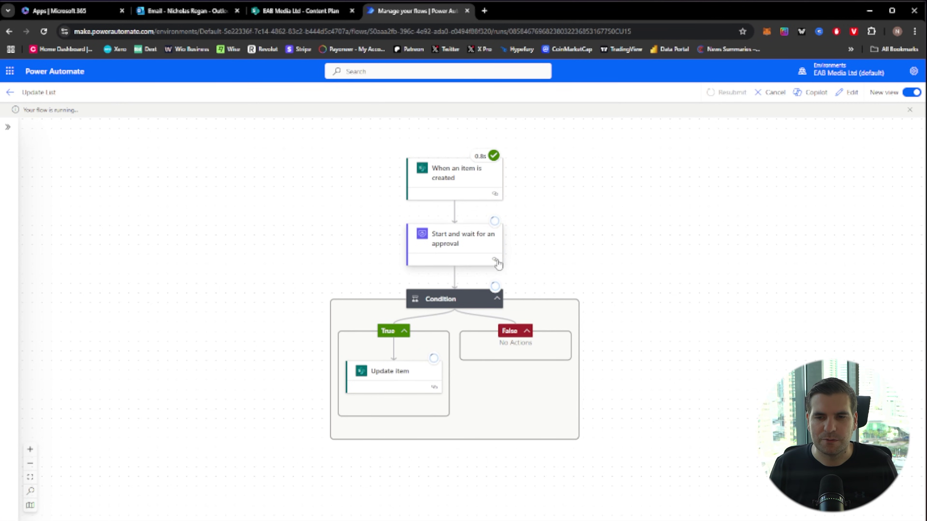
Check the Outlook inbox for the approval request emails and switch to the Content Plan list in Teams.
left_click(181, 14)
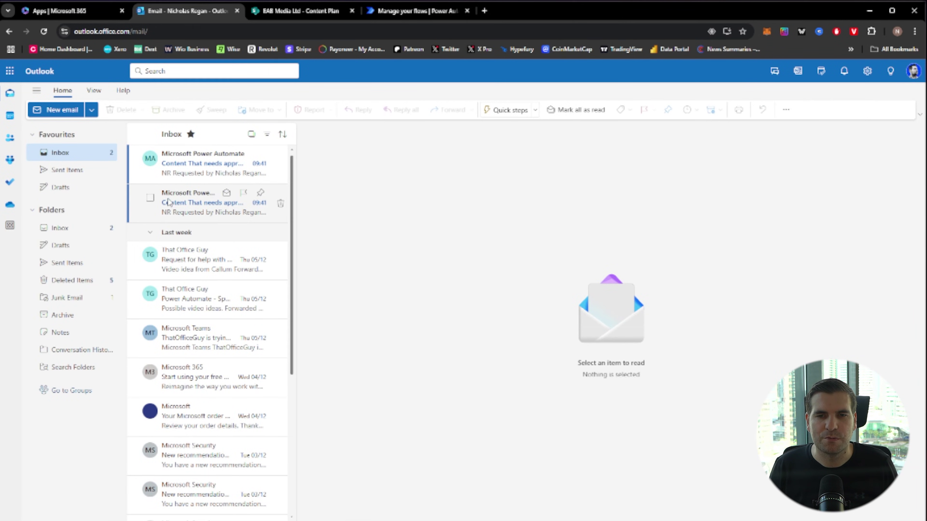
key("alt+Tab")
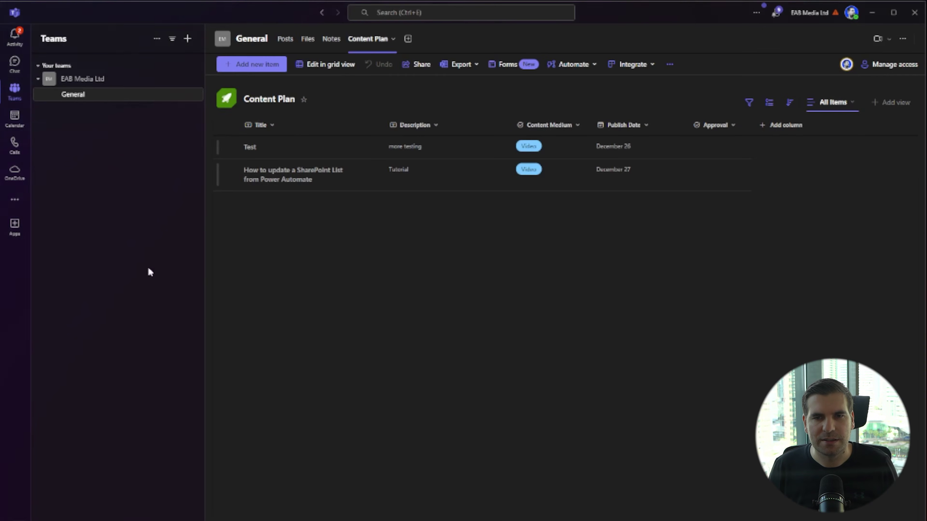
Open the pending "How to update a SharePoint List from Power Automate" request from the Teams activity feed and approve it.
left_click(14, 37)
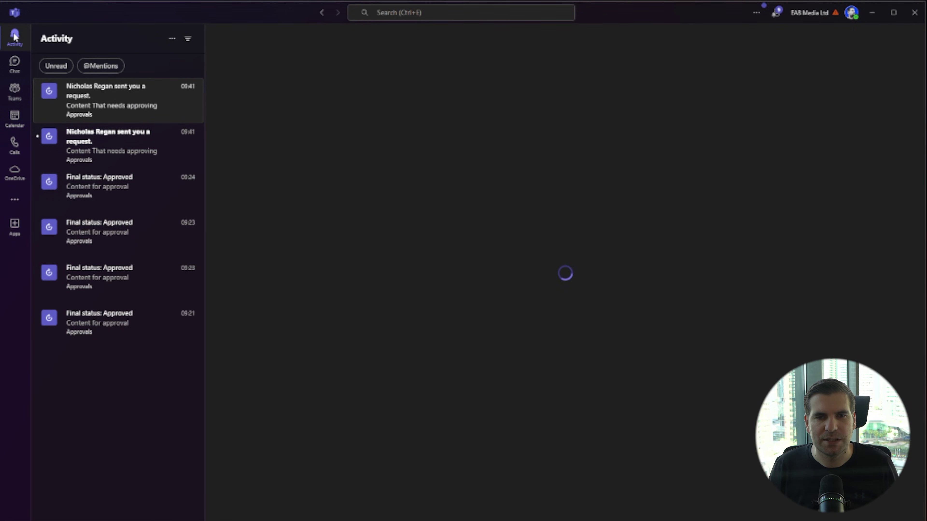
left_click(139, 140)
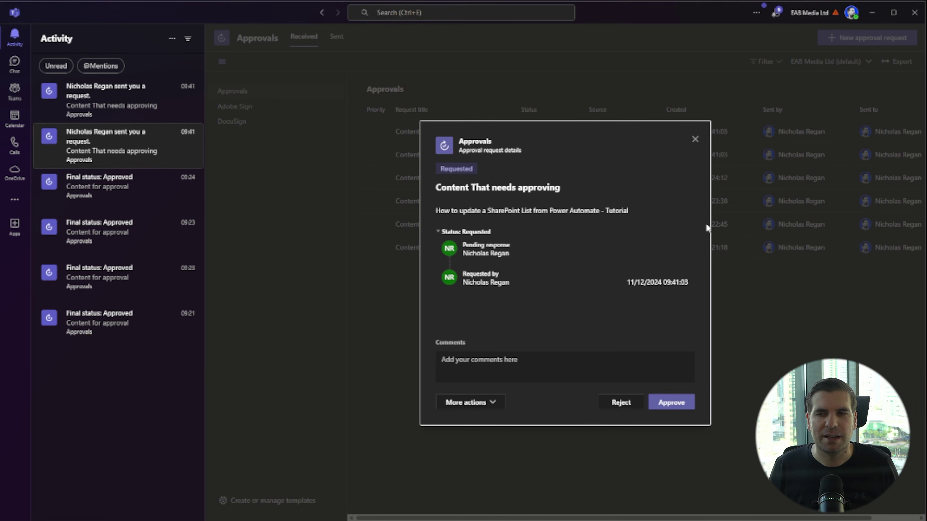
left_click(119, 101)
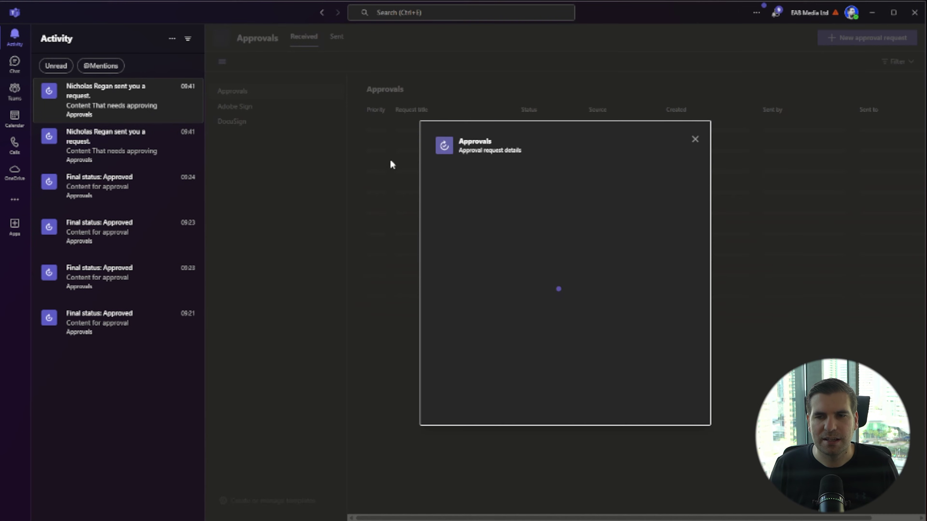
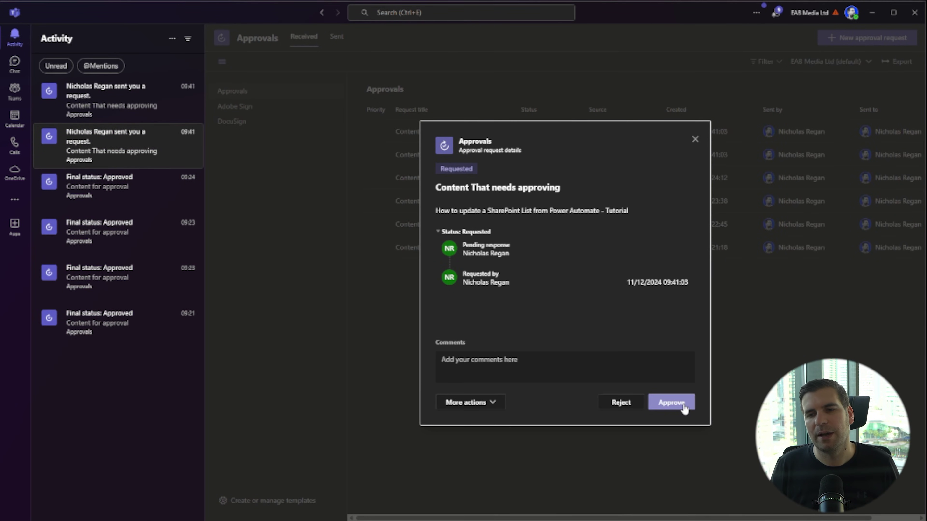
left_click(684, 409)
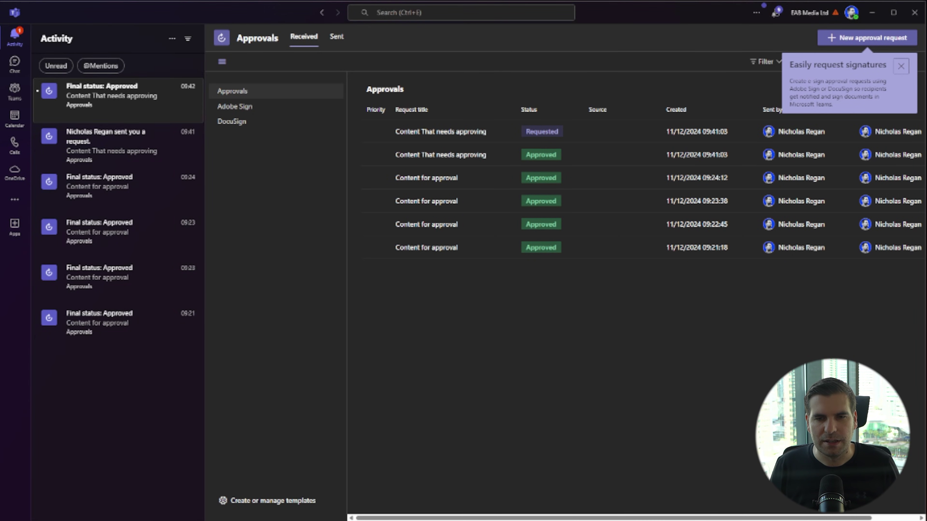
Switch to the Outlook inbox, open the approval email for the "Test - more testing" item, and submit an approval without comments.
key("alt+Tab")
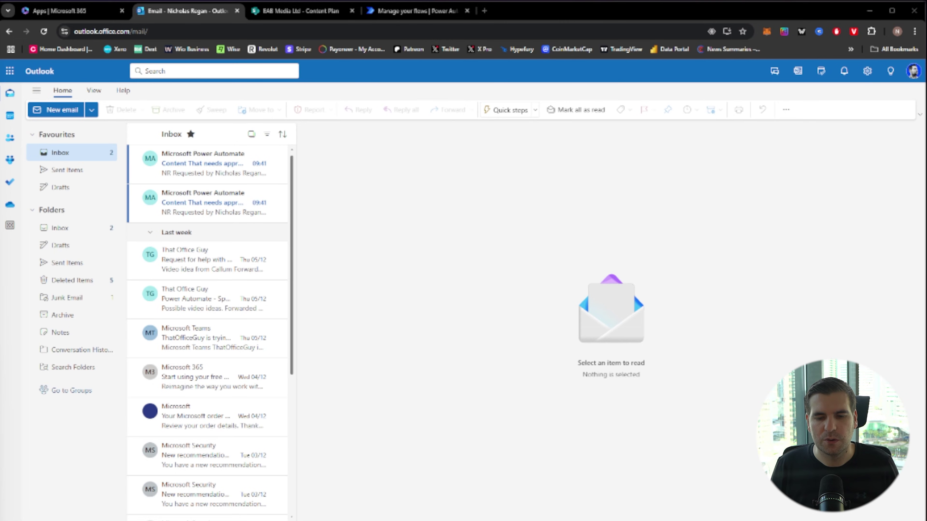
left_click(220, 170)
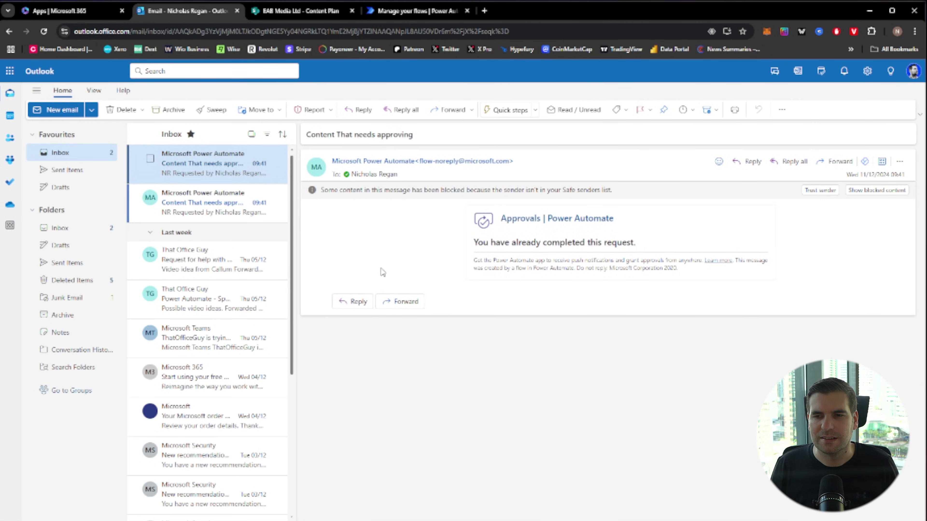
left_click(189, 208)
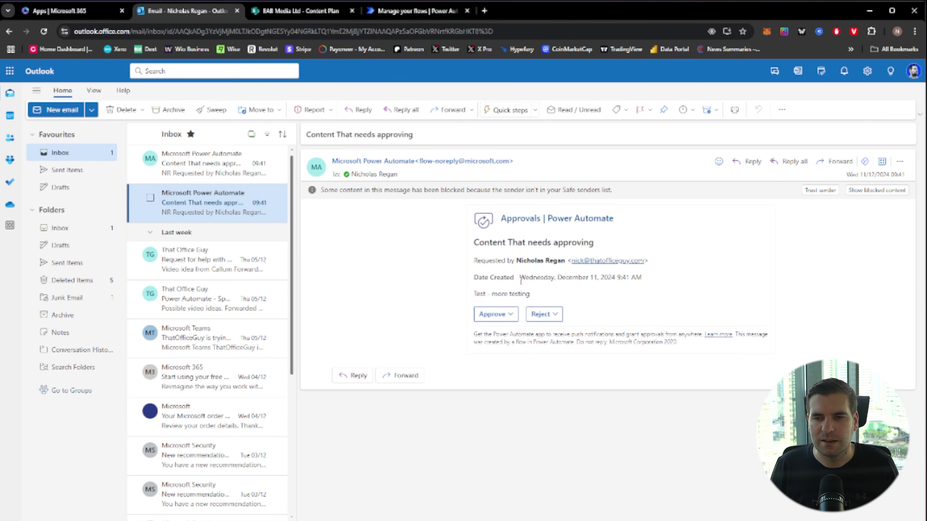
left_click(495, 314)
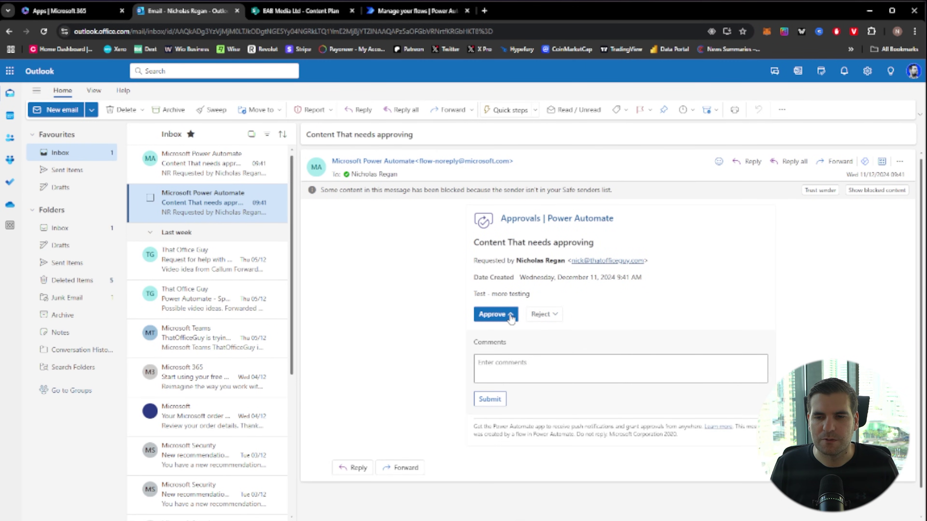
left_click(490, 400)
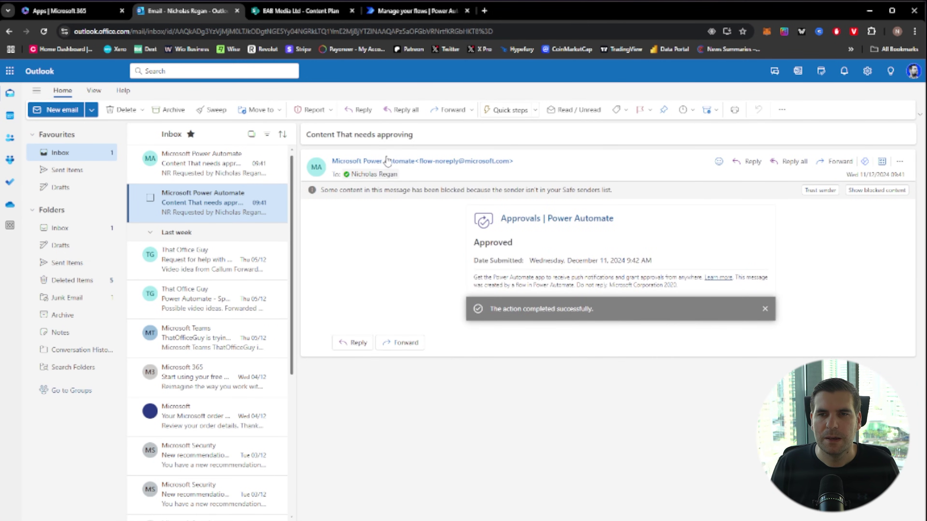
Check the Update List flow's run history in Power Automate, and reload the Content Plan list in SharePoint to check the Approval column.
left_click(394, 14)
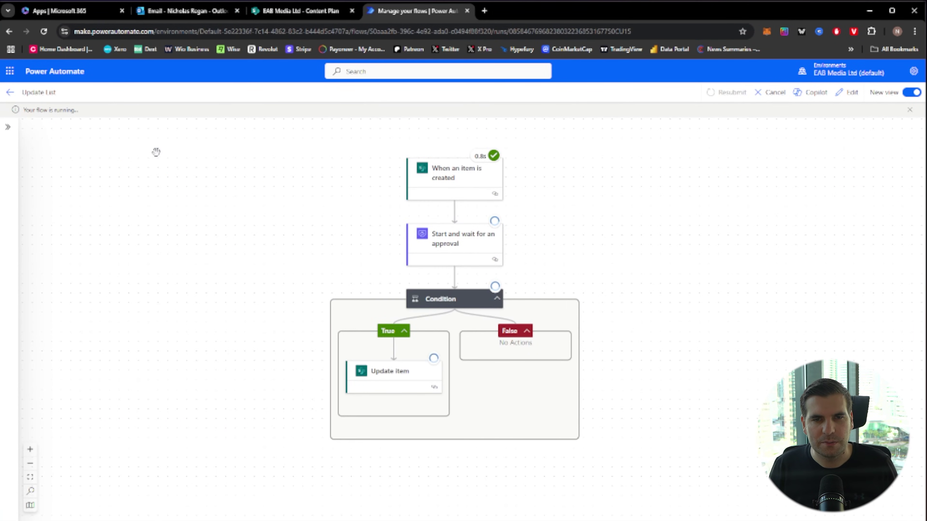
left_click(11, 93)
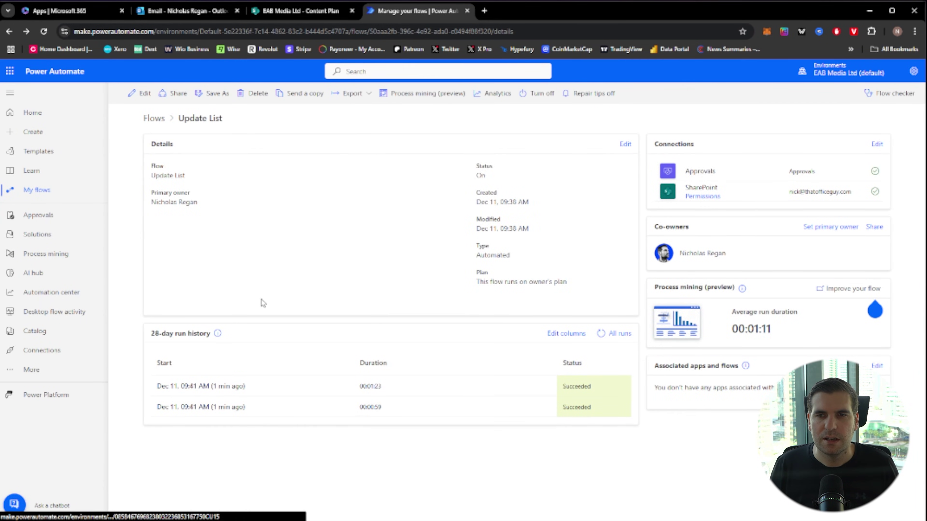
left_click(285, 11)
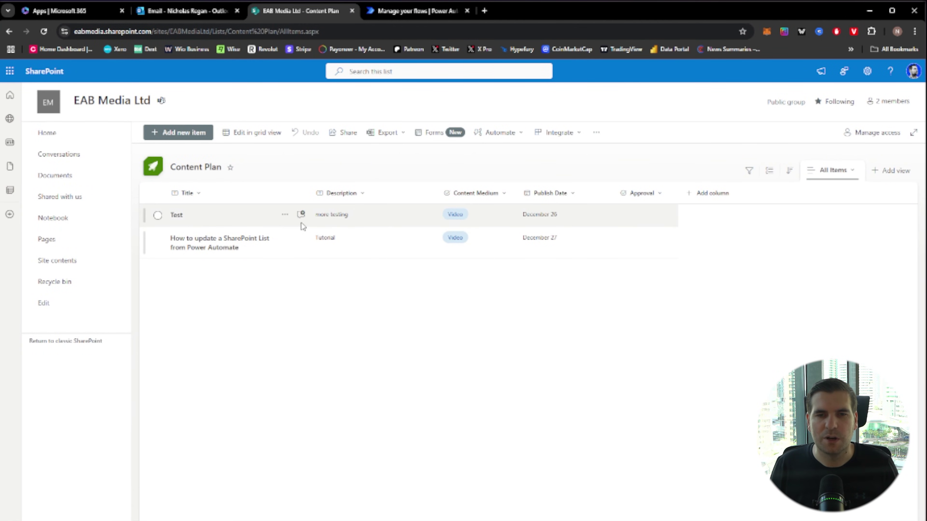
left_click(44, 31)
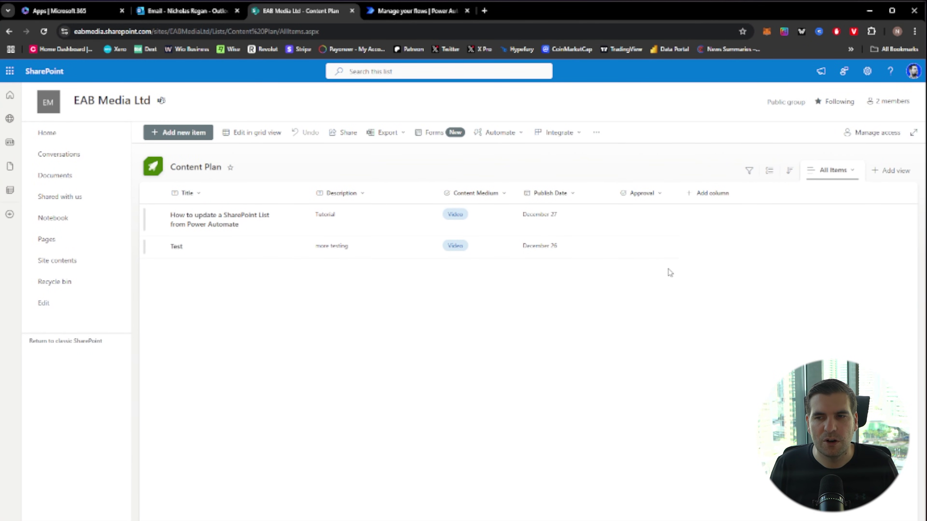
Open the second listed run of the Update List flow in Power Automate and examine its Condition.
left_click(385, 13)
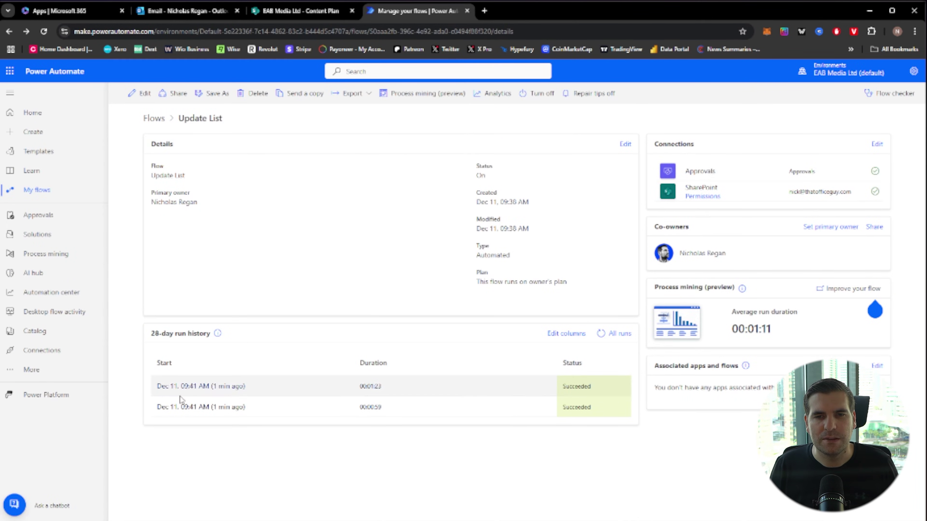
left_click(219, 408)
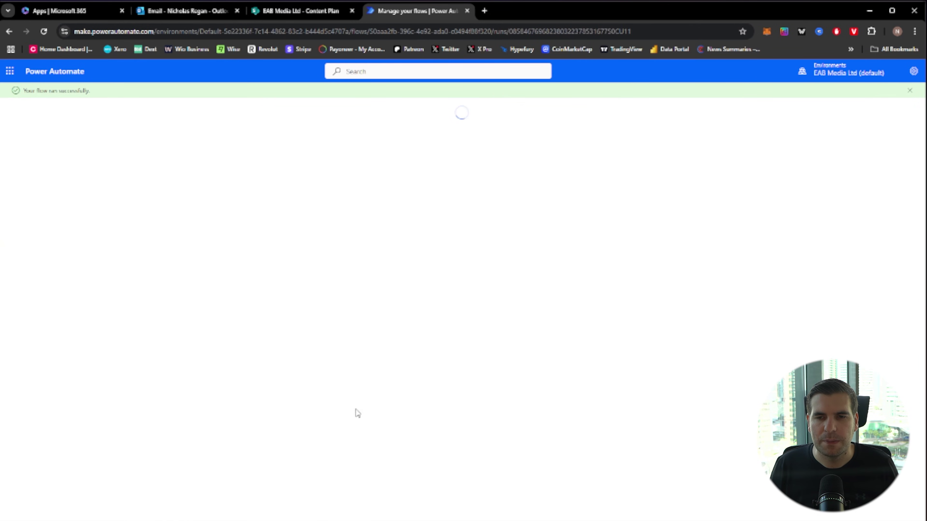
left_click_drag(582, 388, 571, 249)
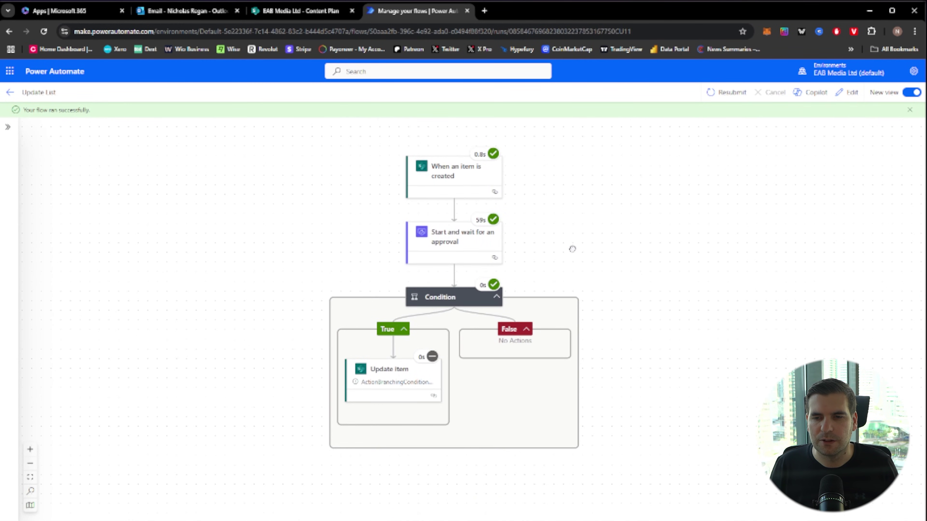
left_click(495, 303)
left_click(426, 296)
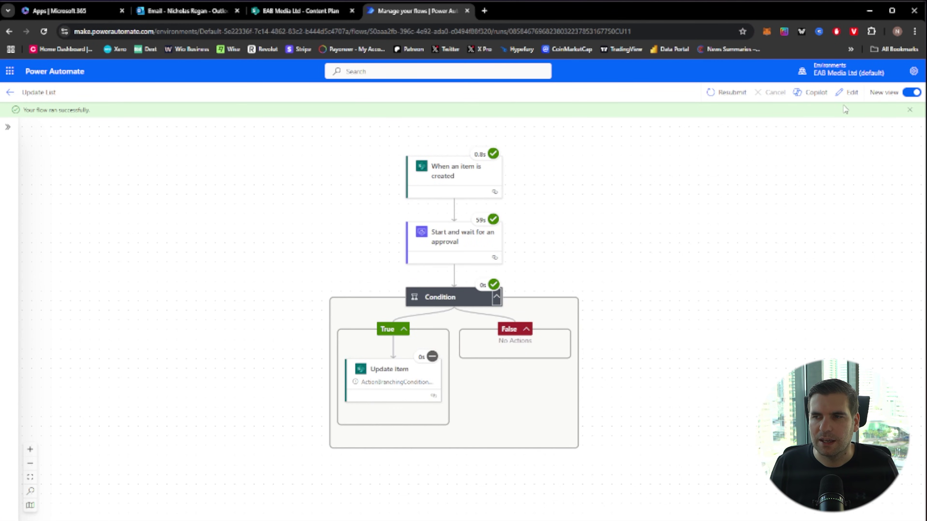
Turn off the new view for this run and inspect the Condition's expression result and raw inputs.
left_click(913, 92)
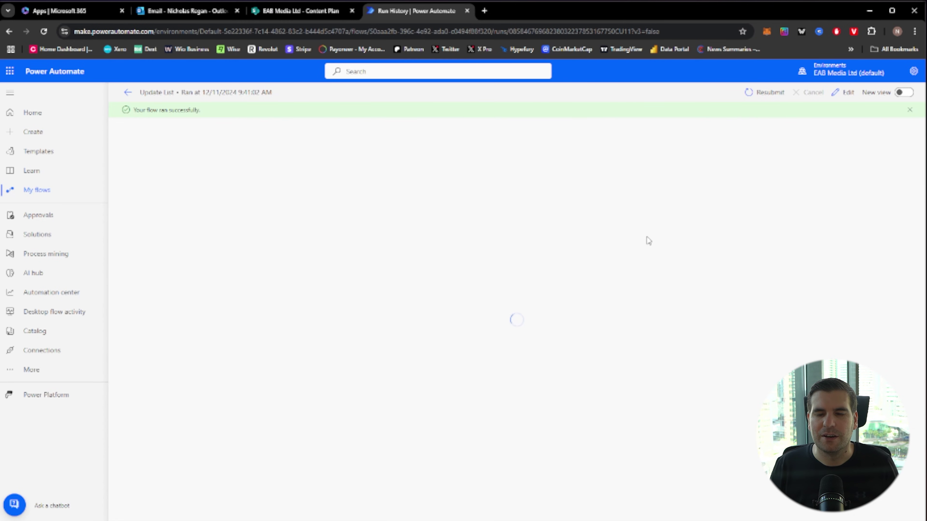
left_click(579, 232)
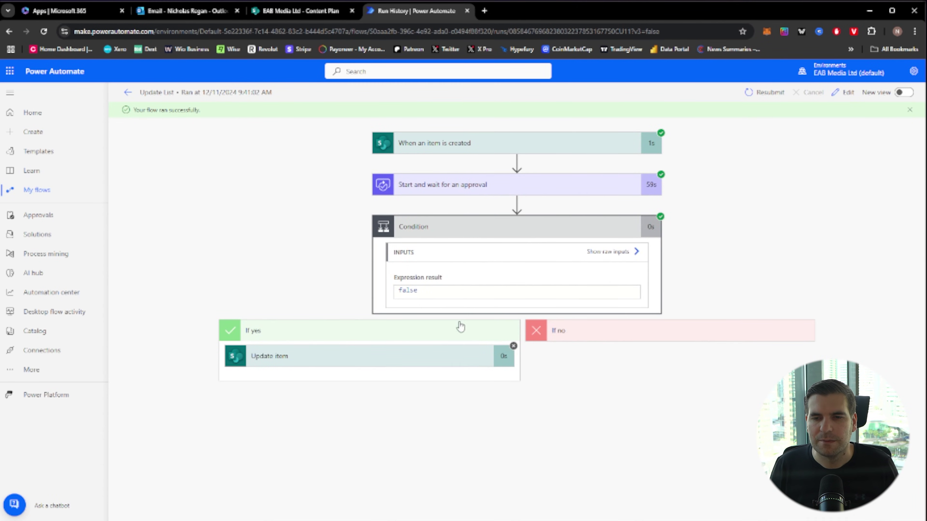
left_click(636, 252)
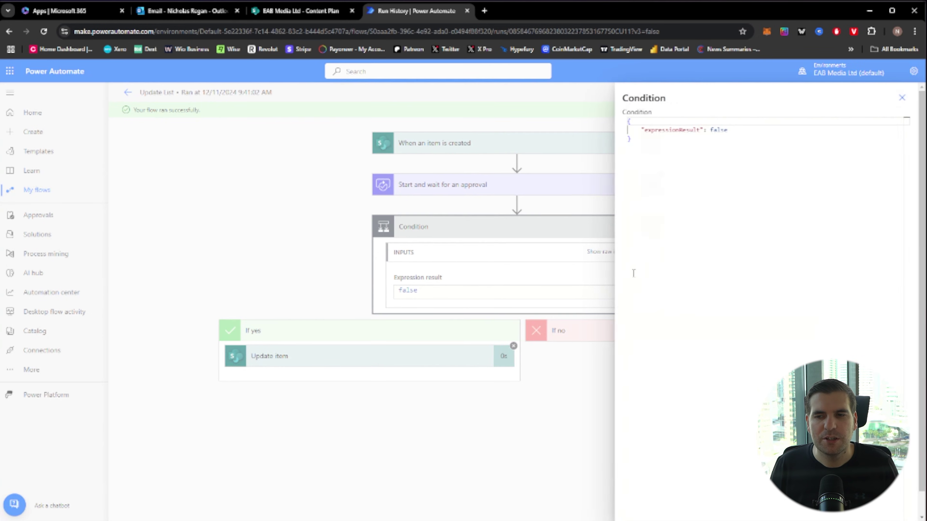
left_click(902, 97)
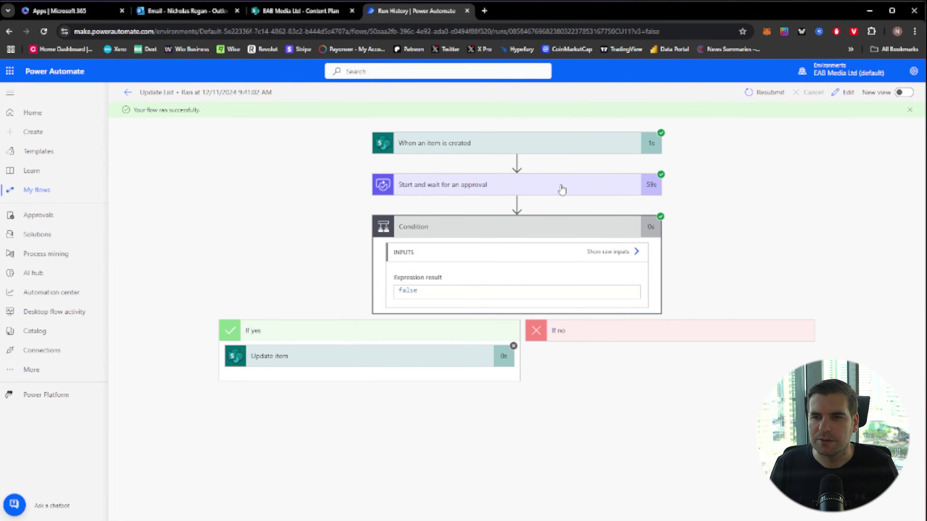
Inspect the "Start and wait for an approval" action's output body for the approver response value.
left_click(473, 185)
scroll(568, 343, "down", 8)
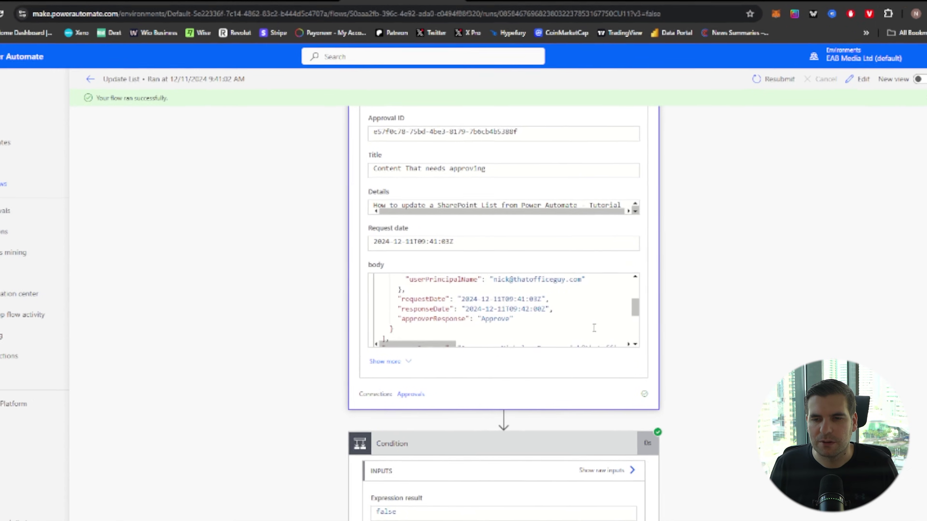
scroll(594, 328, "down", 5)
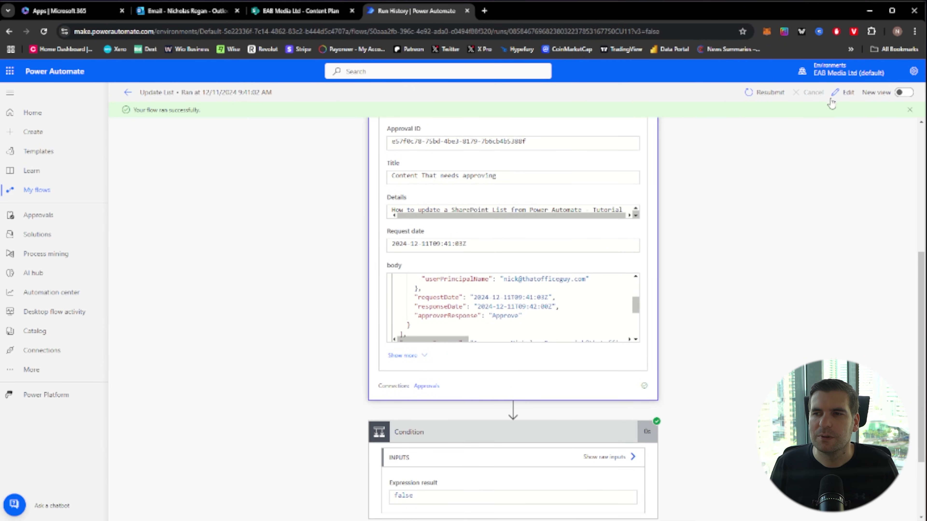
Edit the flow so the Condition checks that Outcome is equal to "Approve", and save it.
left_click(841, 92)
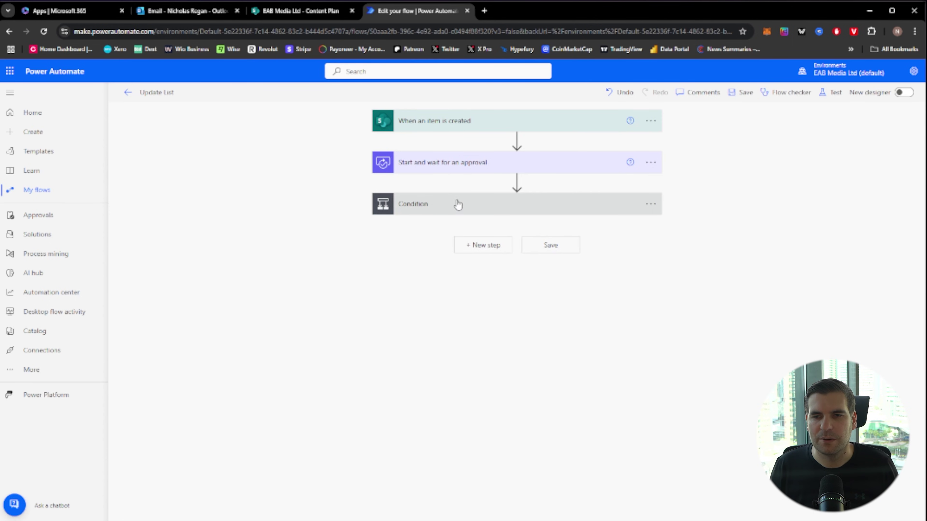
left_click(458, 206)
left_click(568, 234)
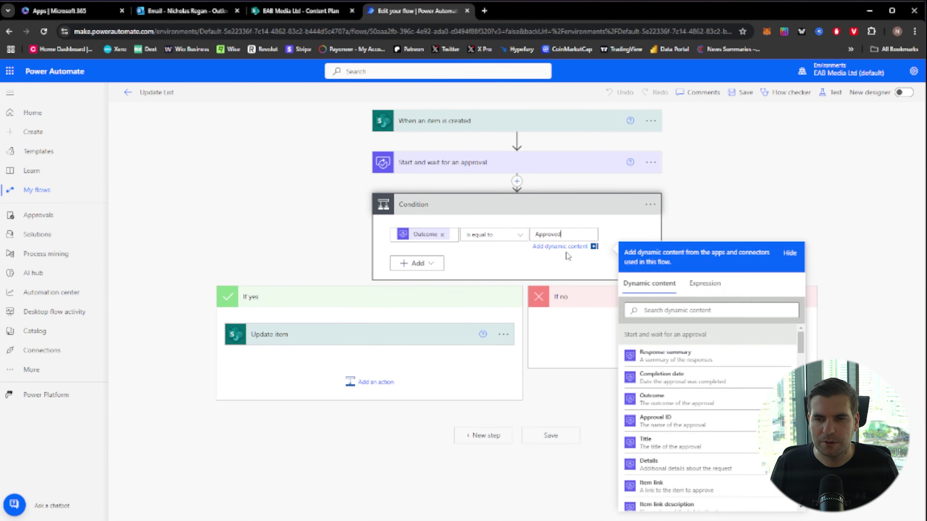
key("BackSpace")
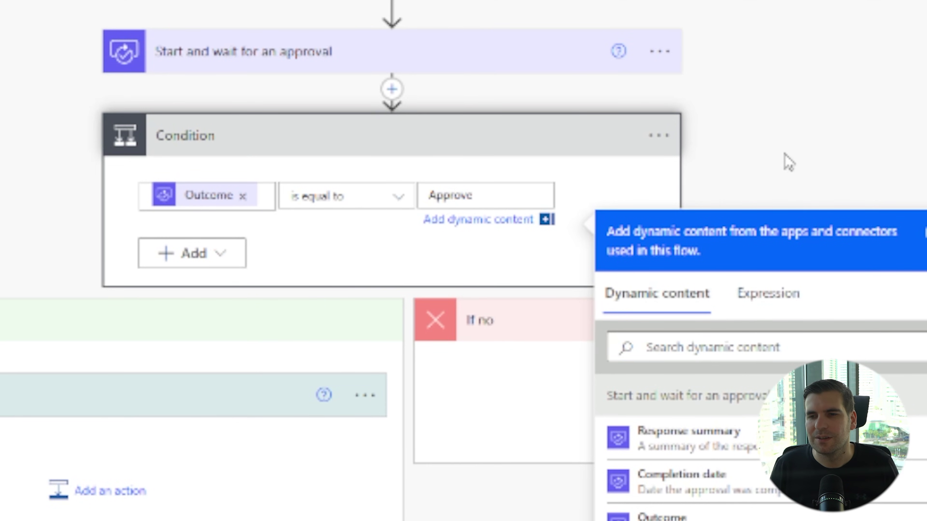
left_click(747, 196)
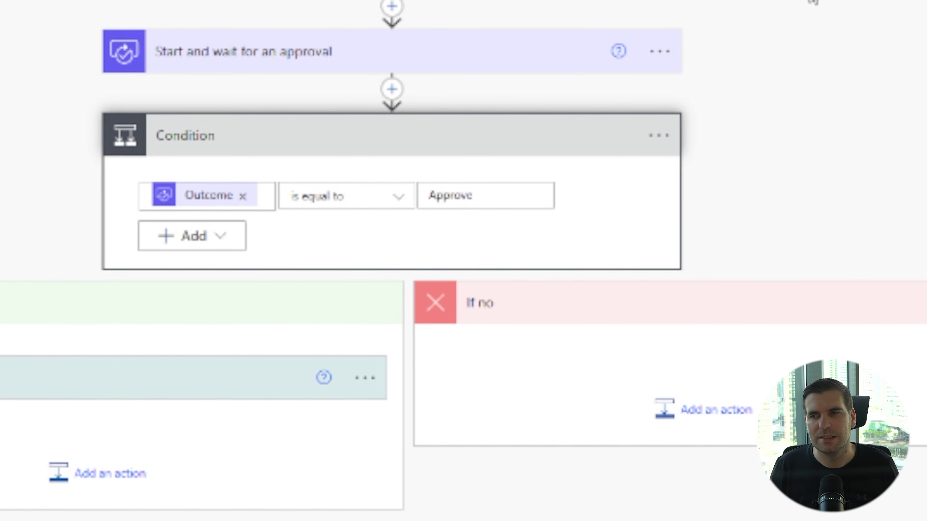
left_click(742, 92)
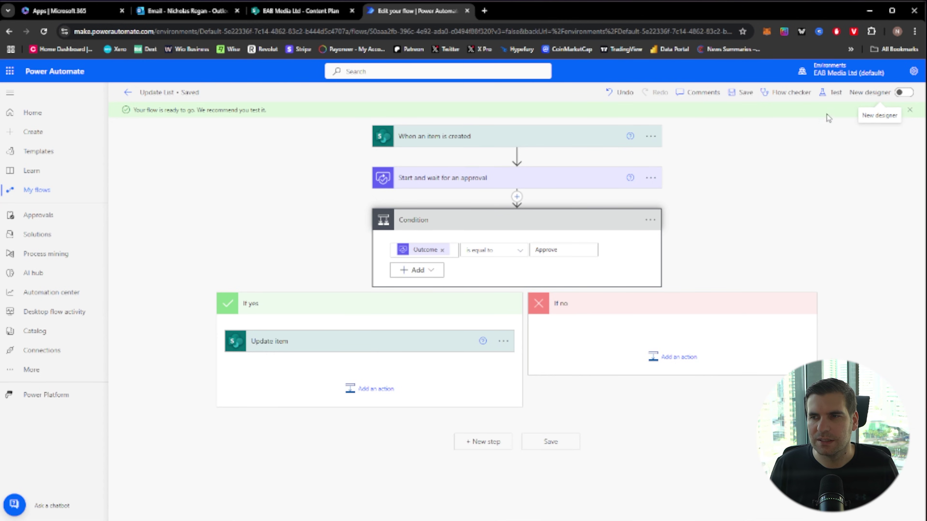
Run an automatic test of the flow with a recently used trigger, using the first listed succeeded run.
left_click(832, 92)
left_click(744, 151)
left_click(760, 169)
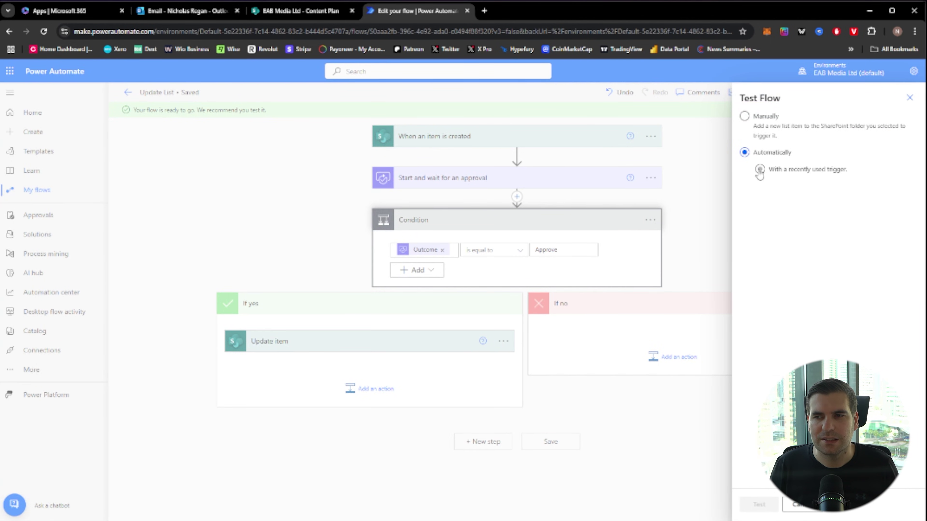
left_click(748, 188)
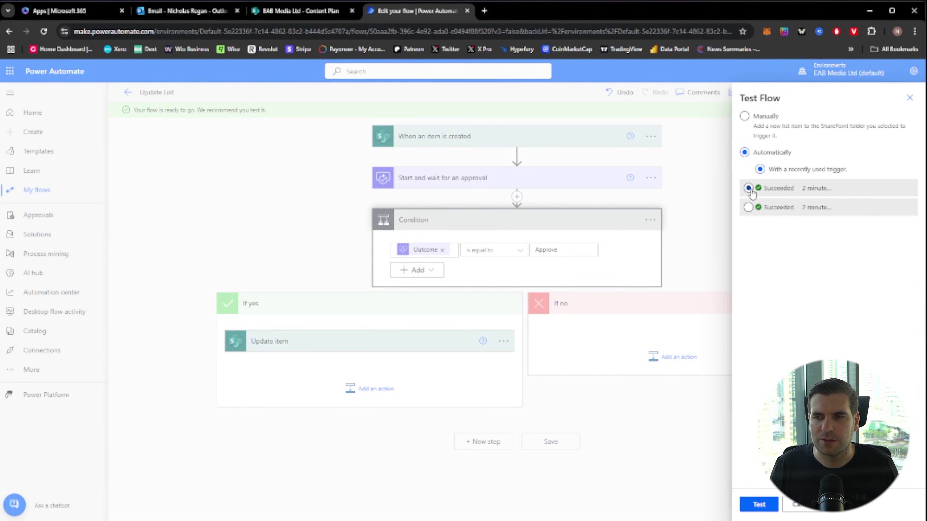
left_click(760, 504)
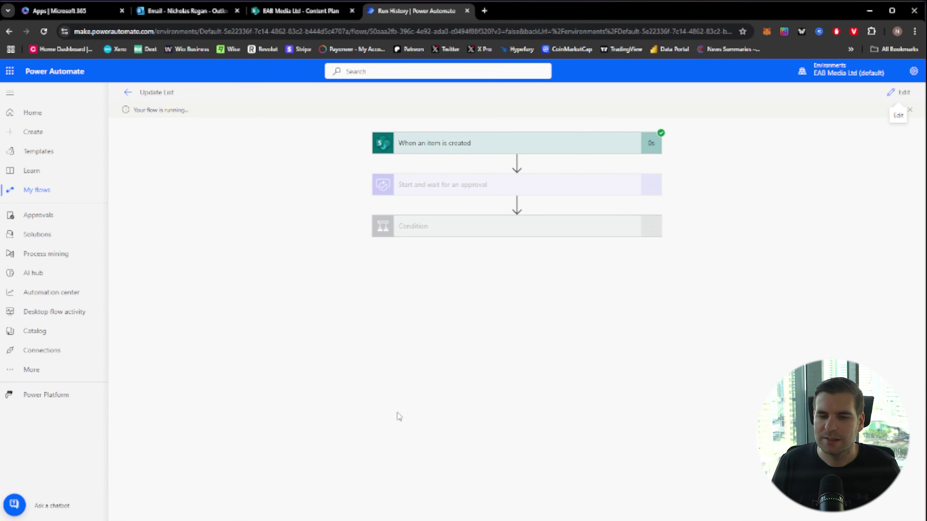
Switch to Teams, open the new "Test - more testing" approval request in the activity feed, and approve it.
key("alt+Tab")
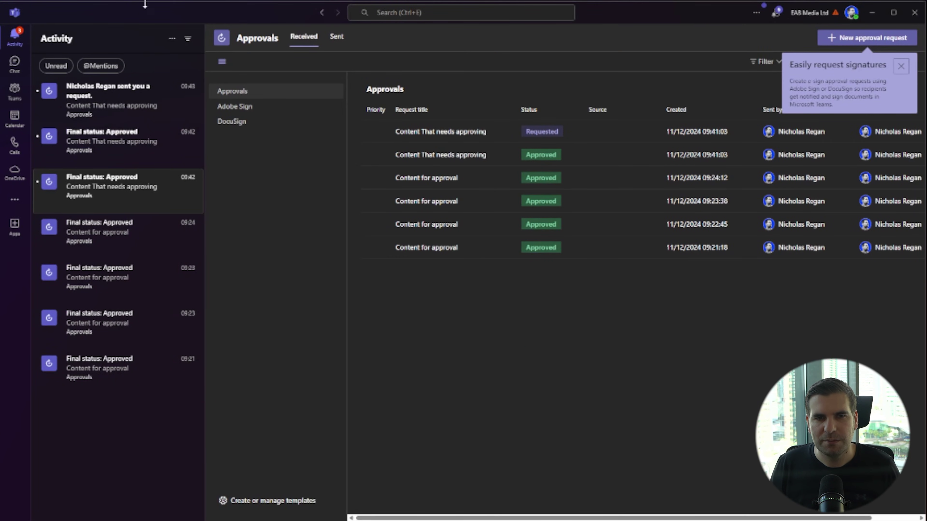
left_click(92, 96)
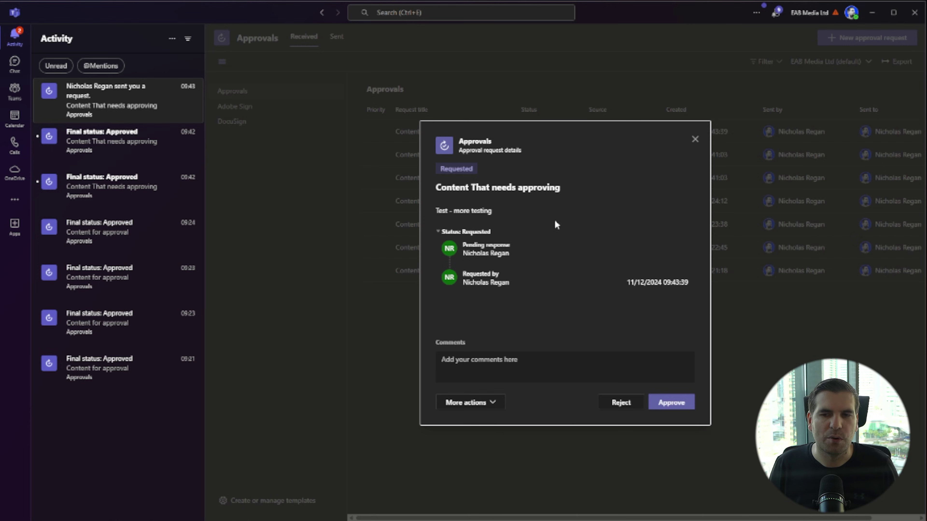
left_click(668, 403)
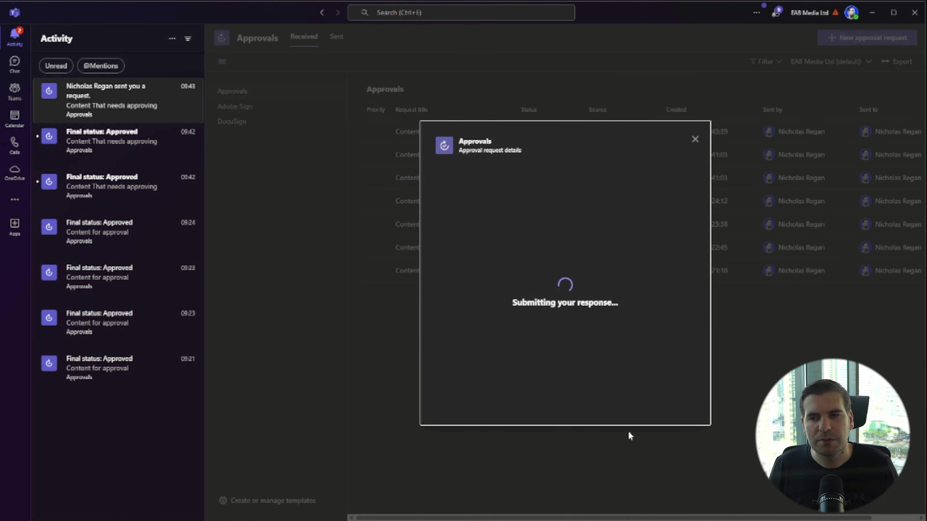
Return to the Power Automate run and inspect the results of the Condition and its "Update item" action.
left_click(870, 14)
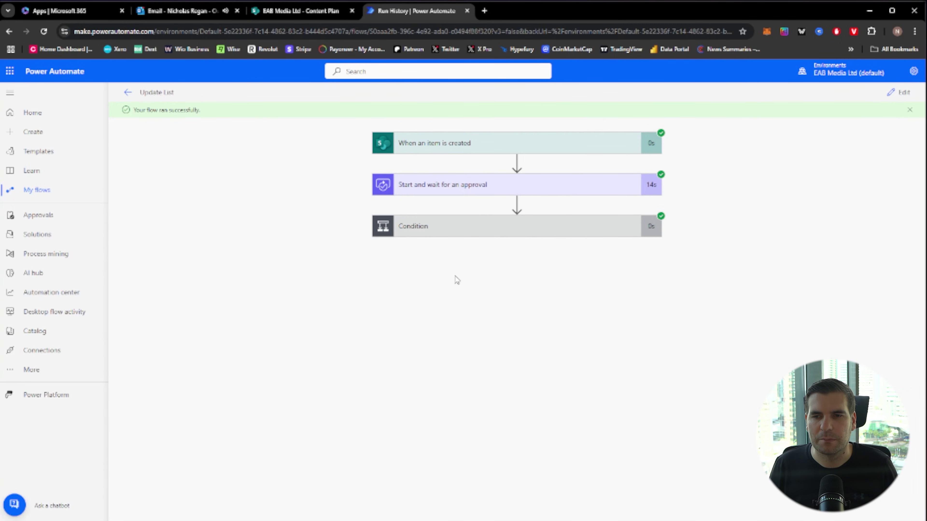
left_click(479, 227)
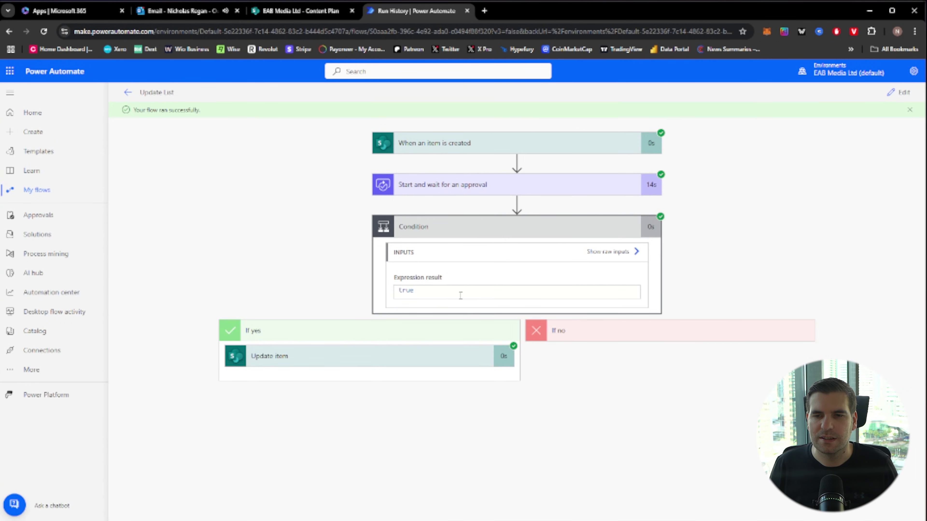
left_click(401, 362)
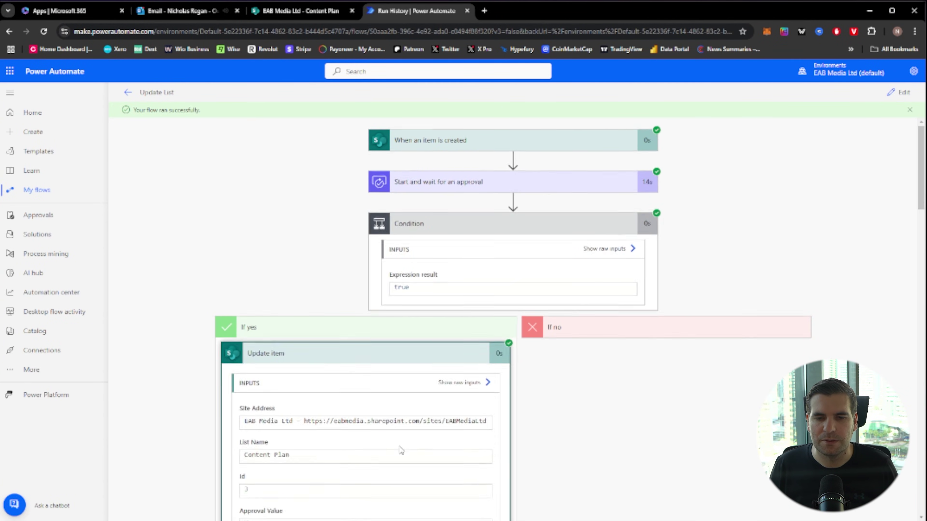
scroll(402, 451, "down", 10)
scroll(192, 325, "up", 8)
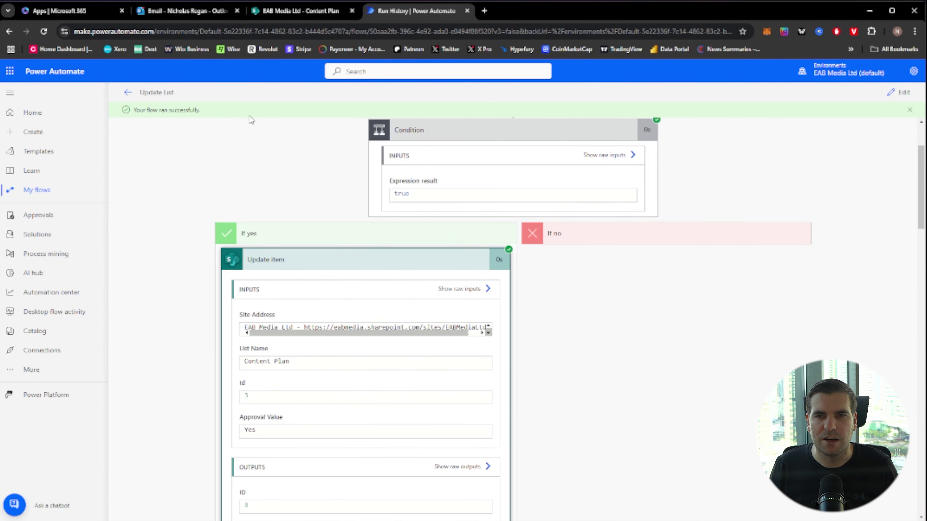
Reload the SharePoint Content Plan list to check the Approval value of the Test item.
left_click(304, 14)
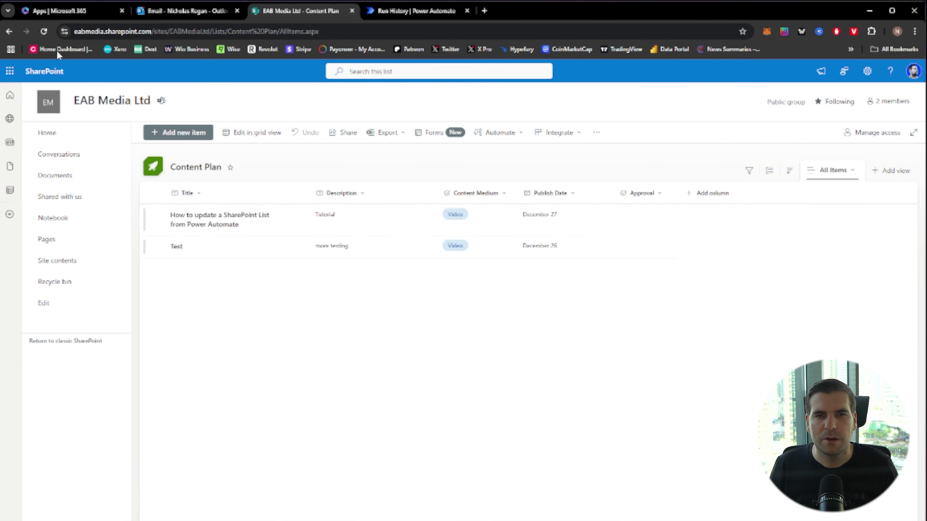
left_click(44, 32)
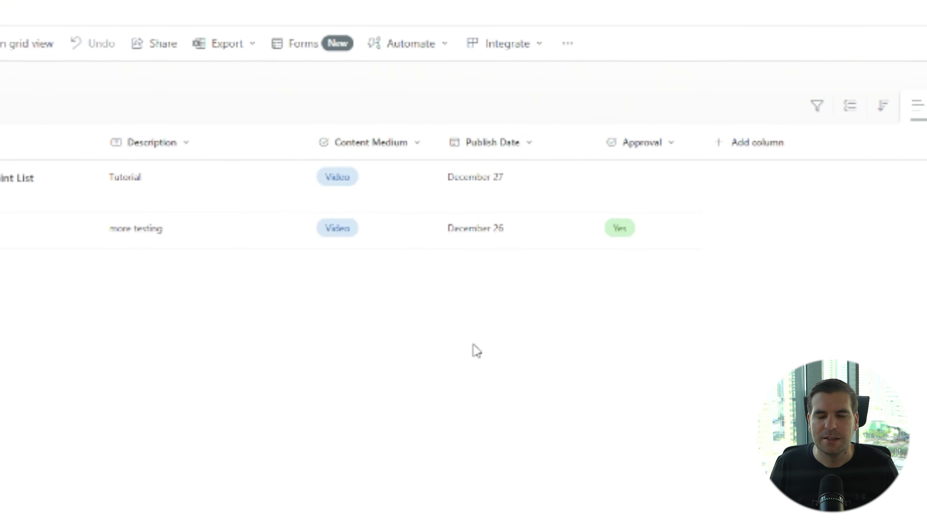
Go back to the Power Automate run and leave it for the Update List flow's details page.
left_click(412, 10)
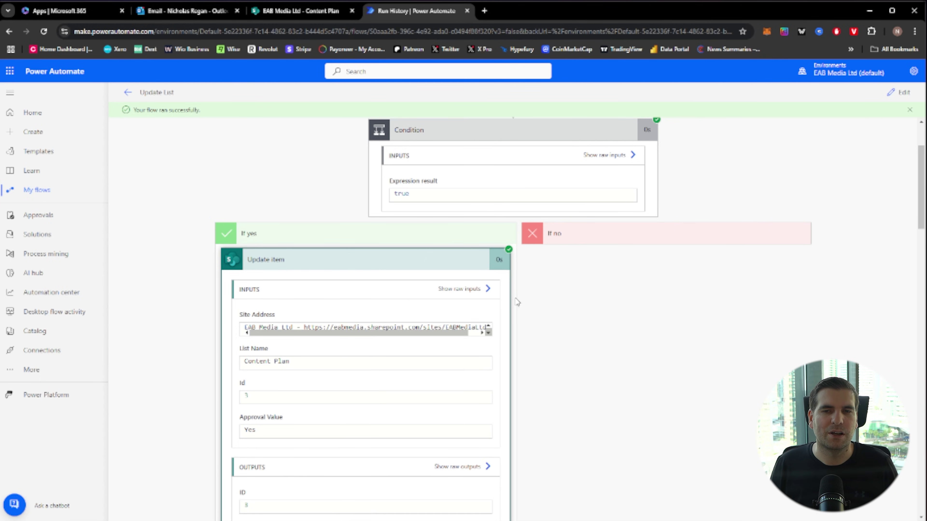
scroll(517, 301, "up", 3)
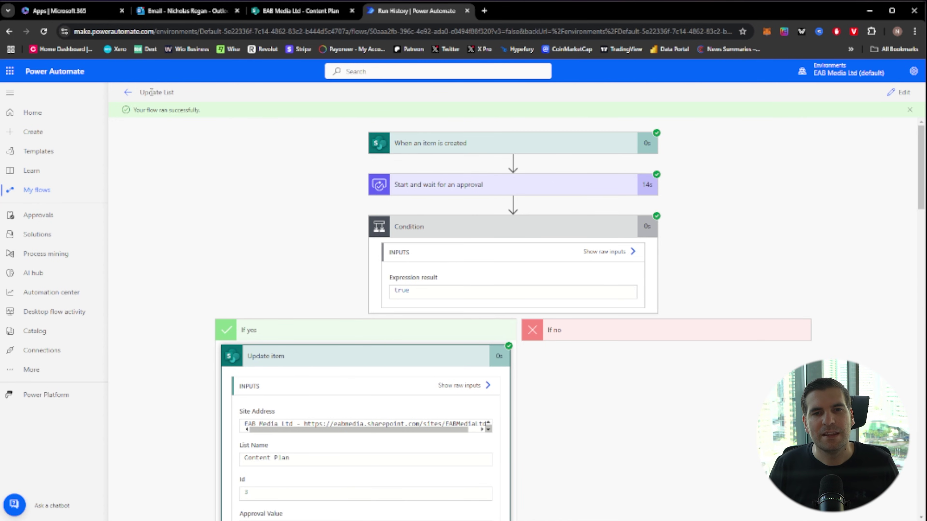
left_click(127, 92)
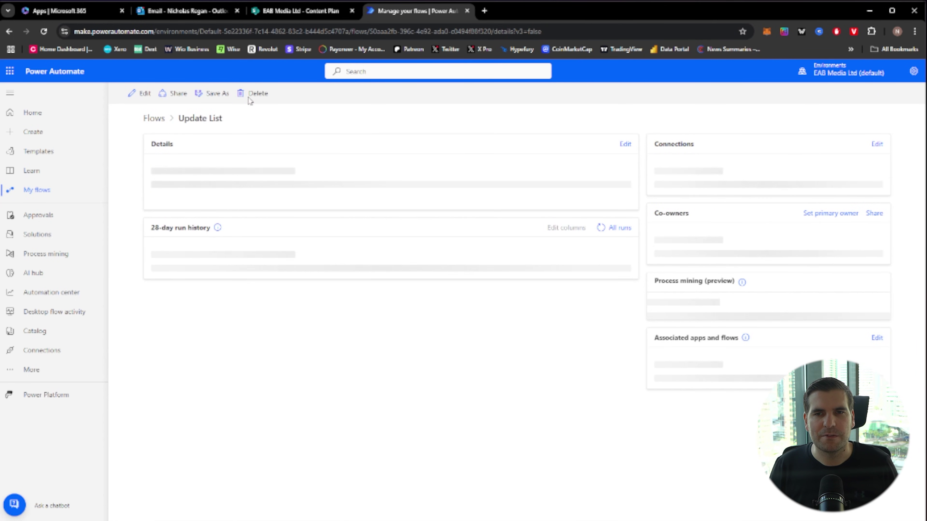